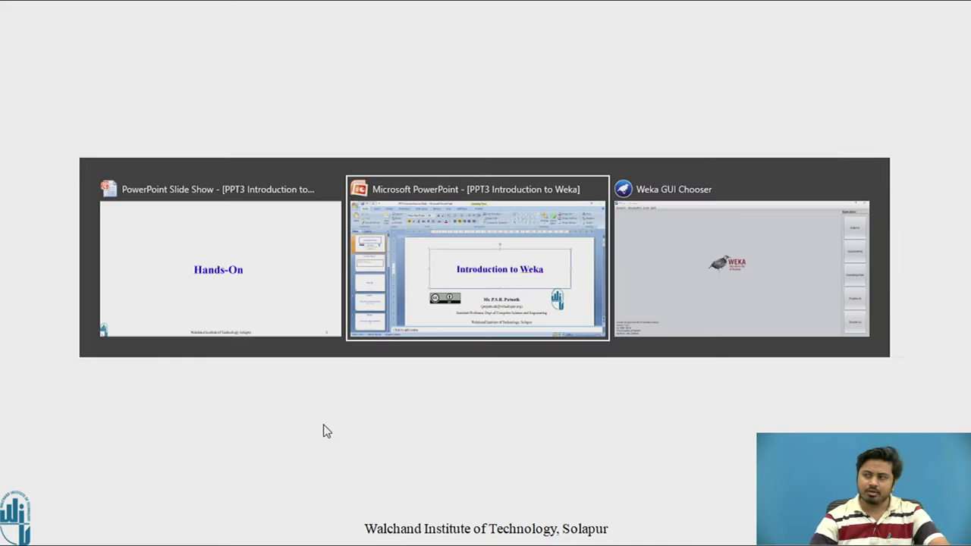
key("alt+Tab")
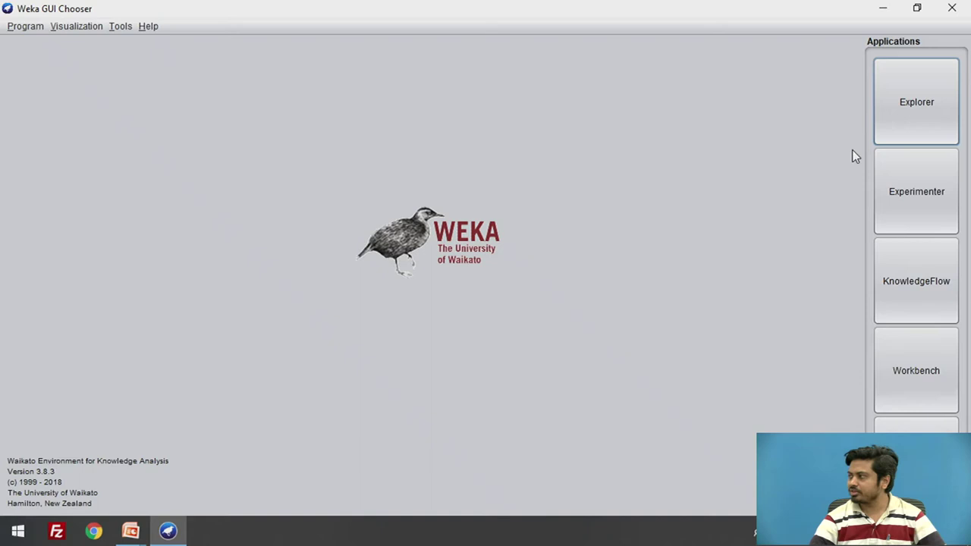
Bring the Weka GUI Chooser to the front and restore it from full screen to a small window.
left_click(916, 9)
left_click_drag(481, 107, 542, 106)
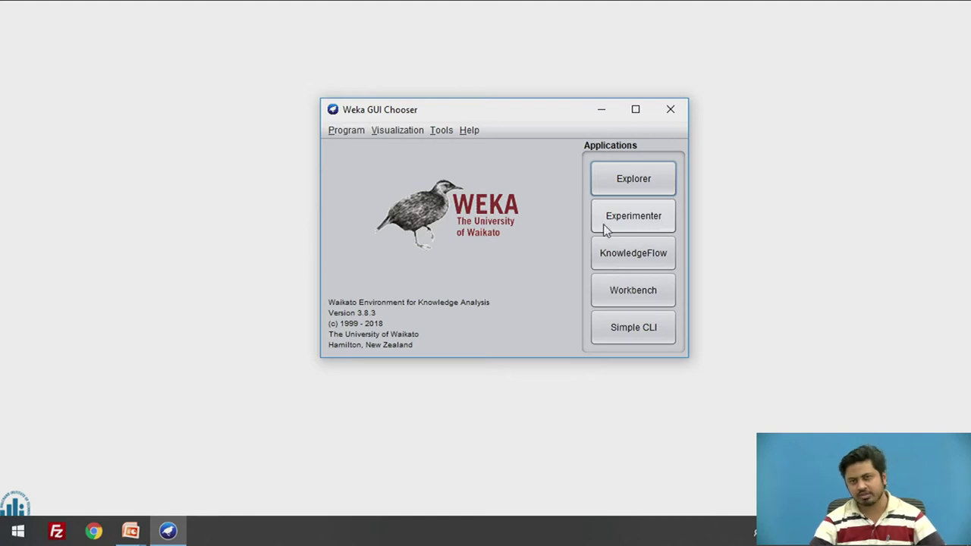
Launch the Weka Explorer and briefly browse the weka filters tree before closing it.
left_click(624, 182)
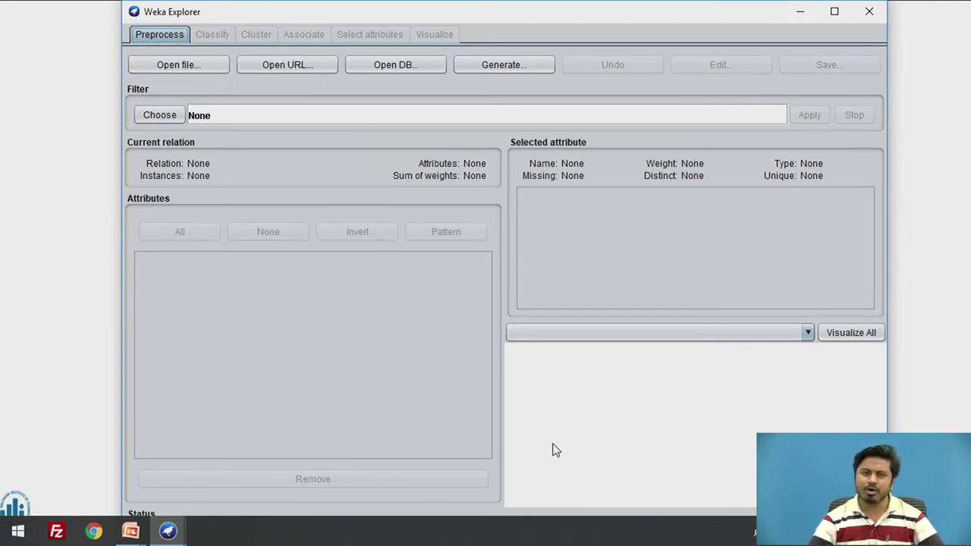
left_click(152, 118)
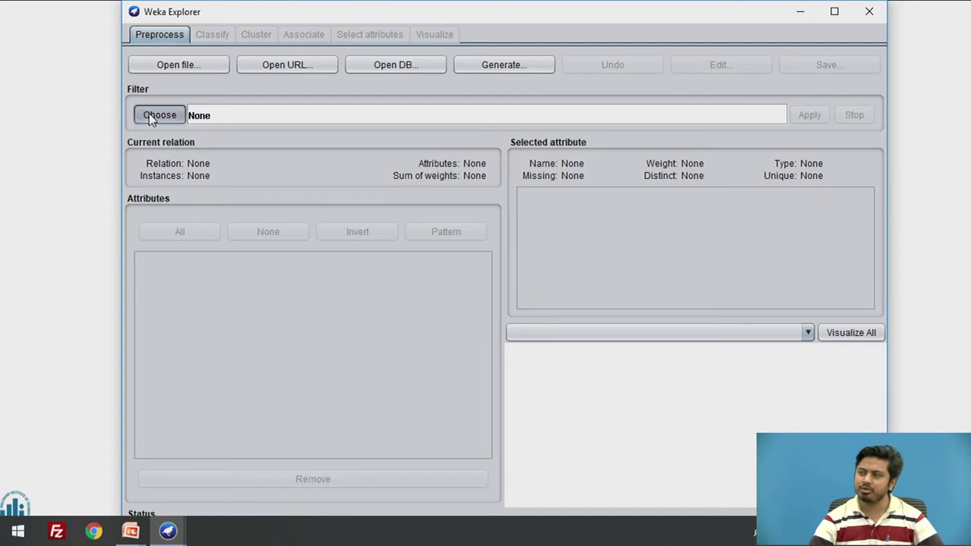
left_click(153, 134)
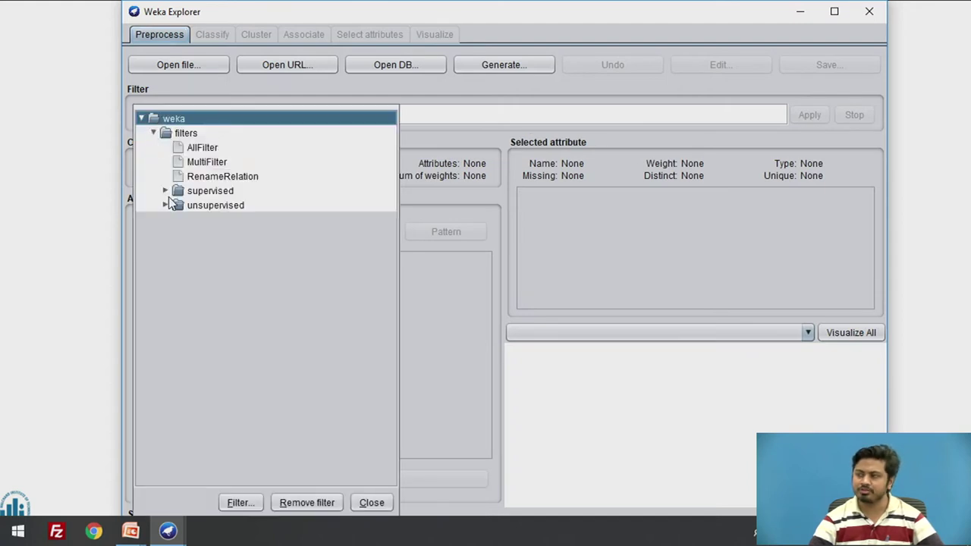
left_click(142, 120)
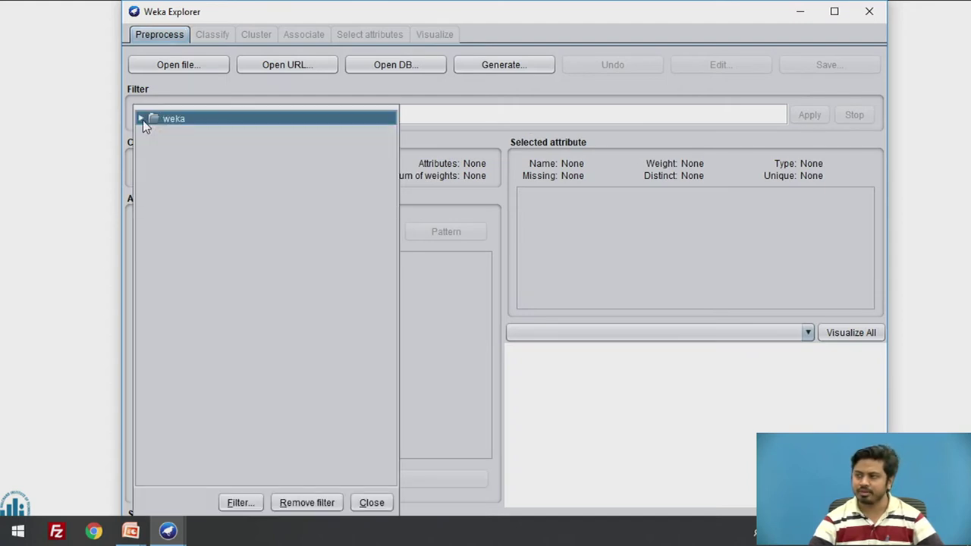
left_click(362, 501)
Load iris.arff from Local Disk (C:) > Weka-3-8 > data into the Explorer.
left_click(162, 68)
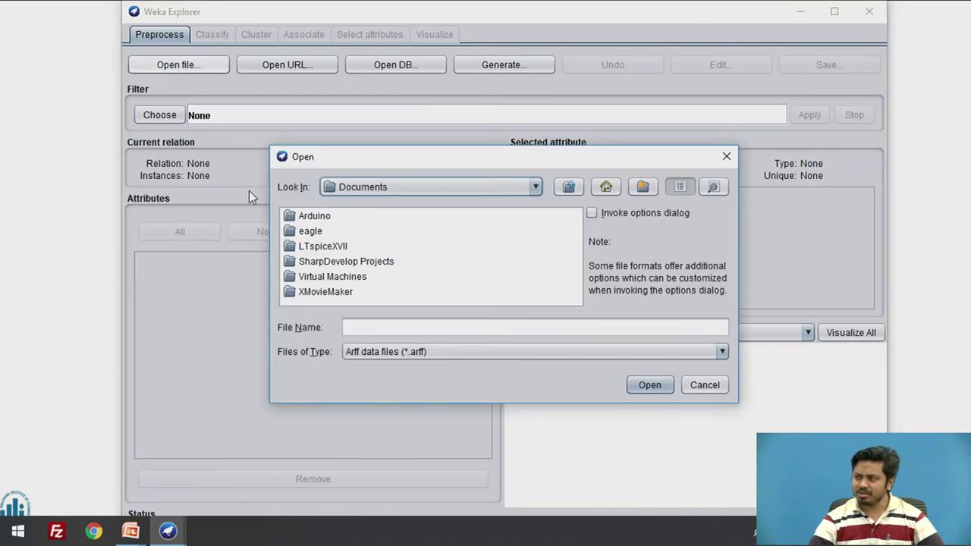
left_click(535, 187)
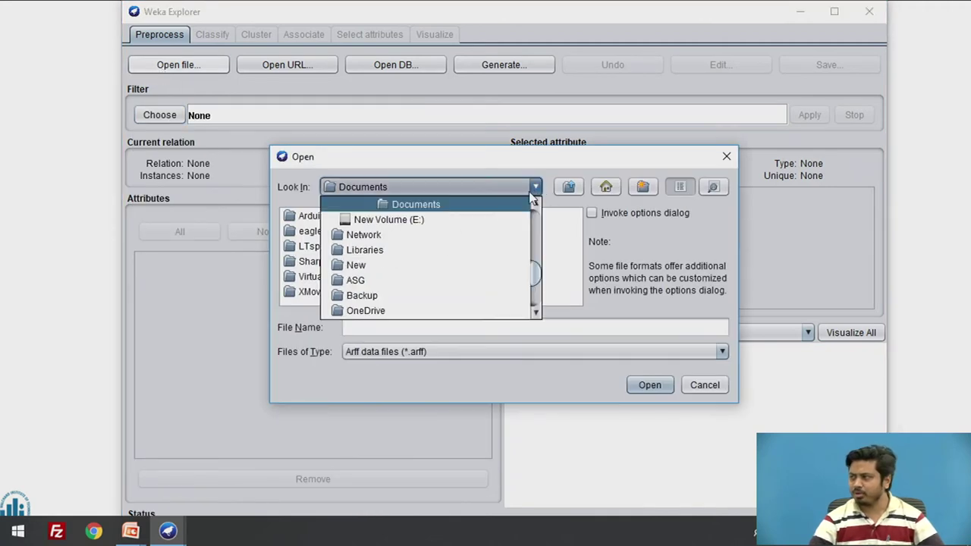
scroll(534, 277, "up", 3)
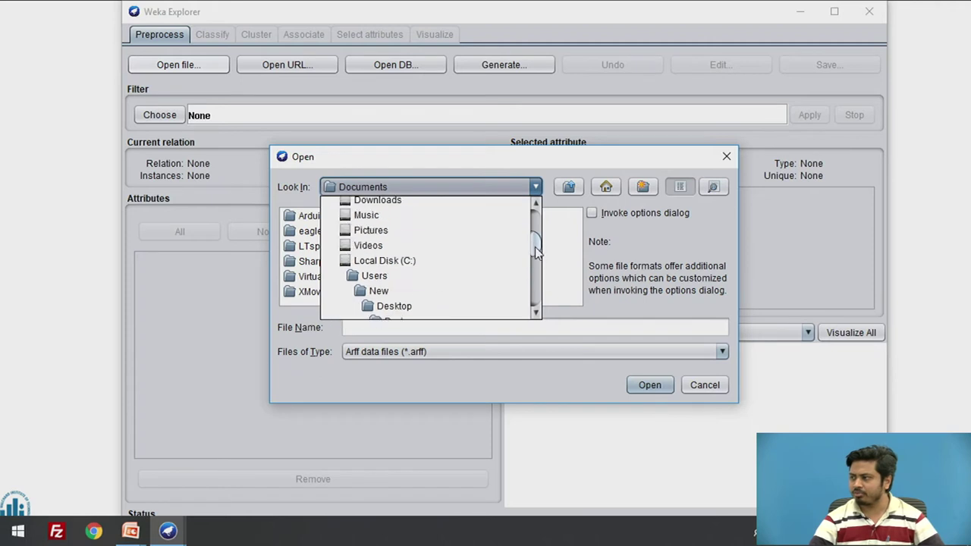
left_click(383, 262)
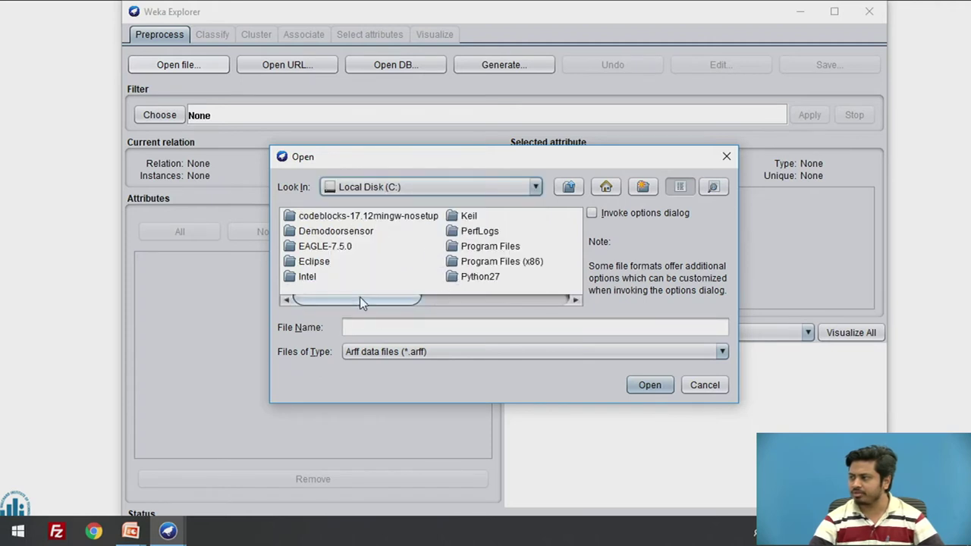
left_click_drag(360, 300, 447, 300)
left_click(440, 248)
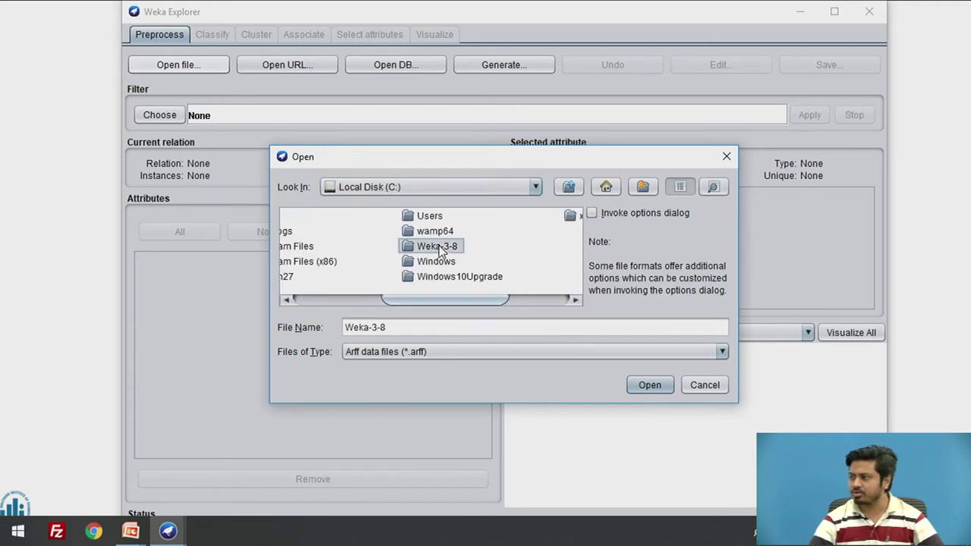
double_click(440, 248)
double_click(310, 232)
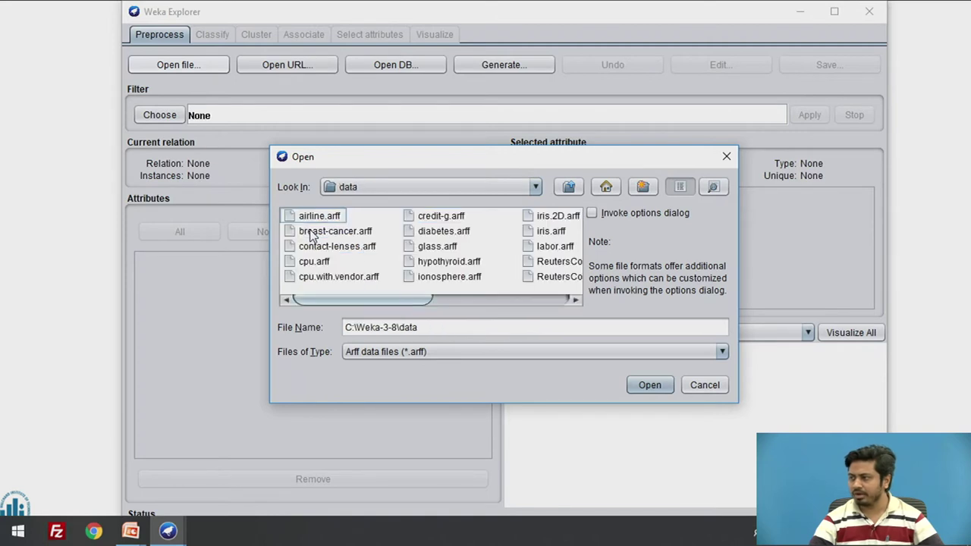
left_click_drag(355, 301, 405, 313)
left_click(448, 231)
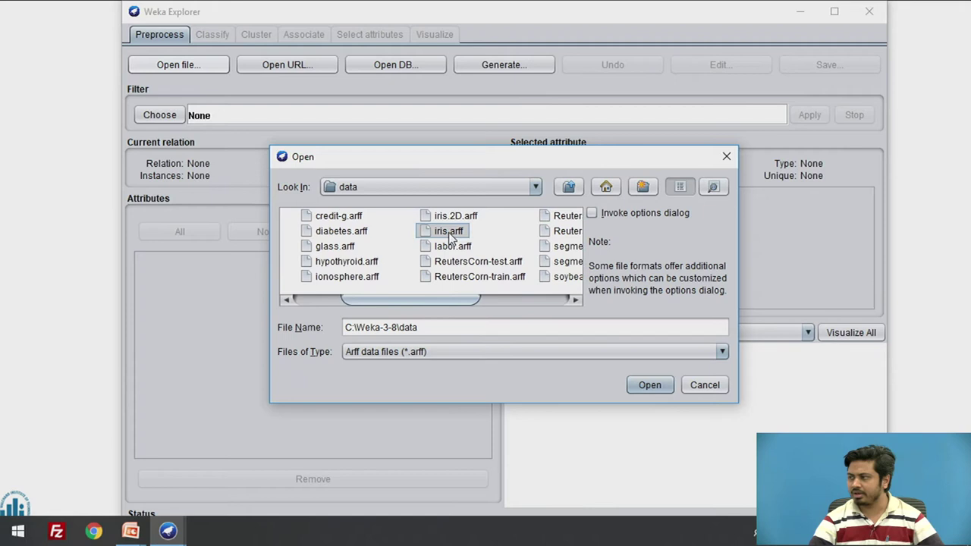
left_click(650, 385)
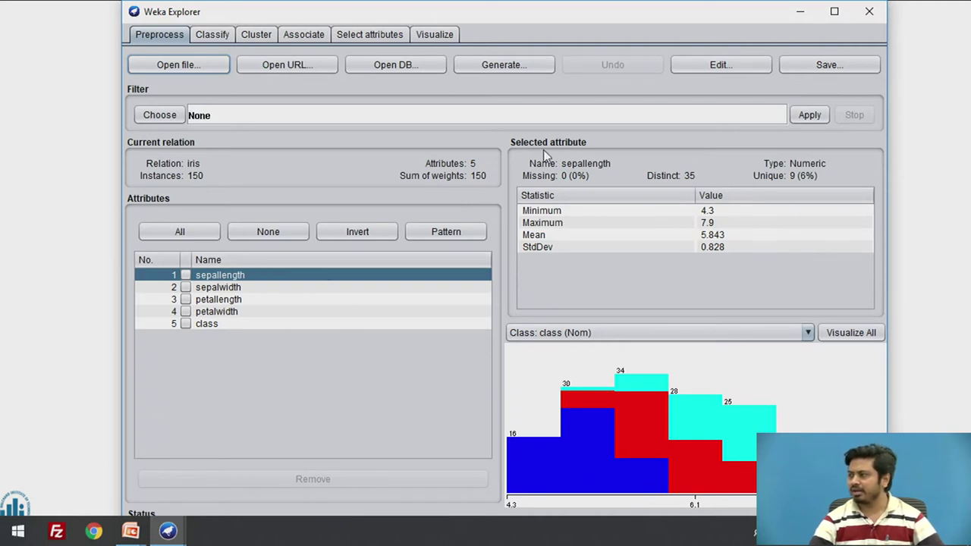
Tick and untick the sepallength attribute, then bring up the filter chooser.
left_click(185, 275)
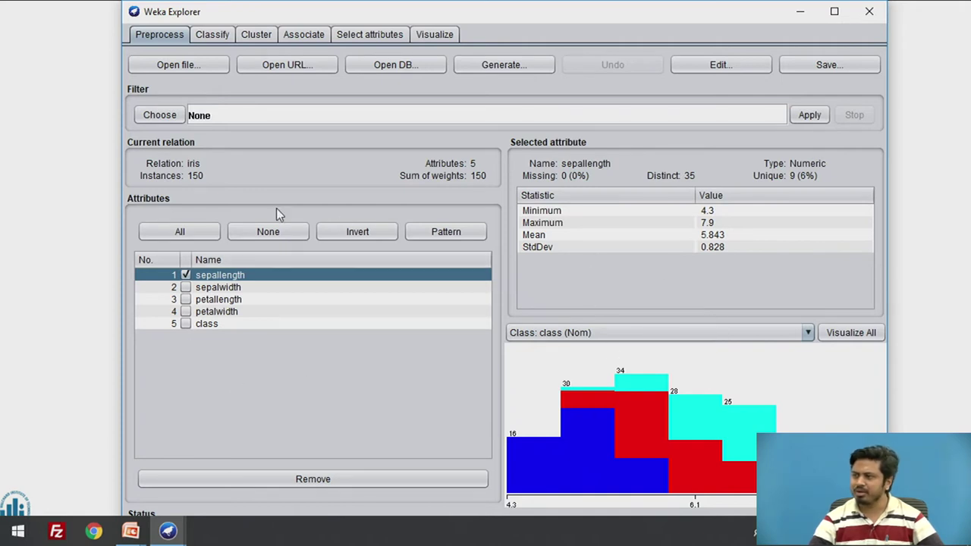
left_click(186, 277)
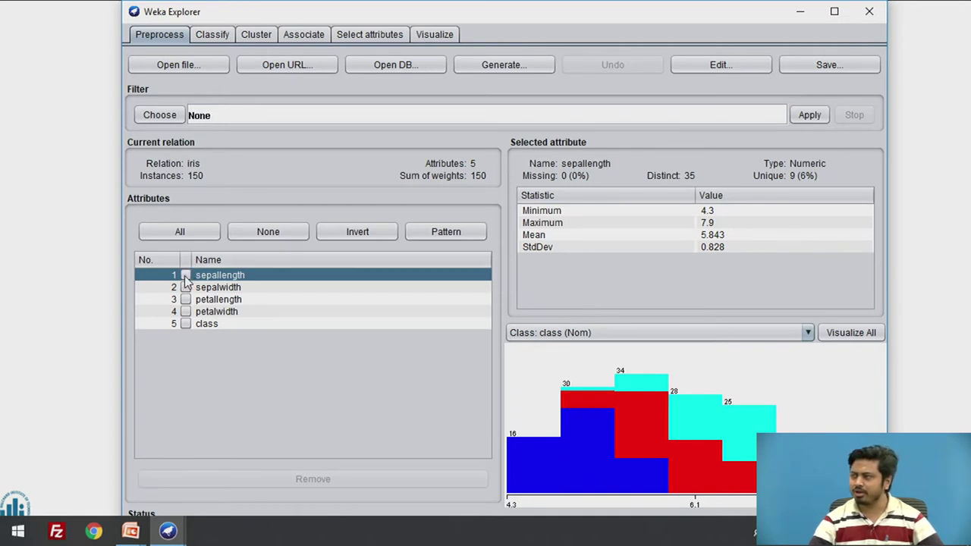
left_click(179, 115)
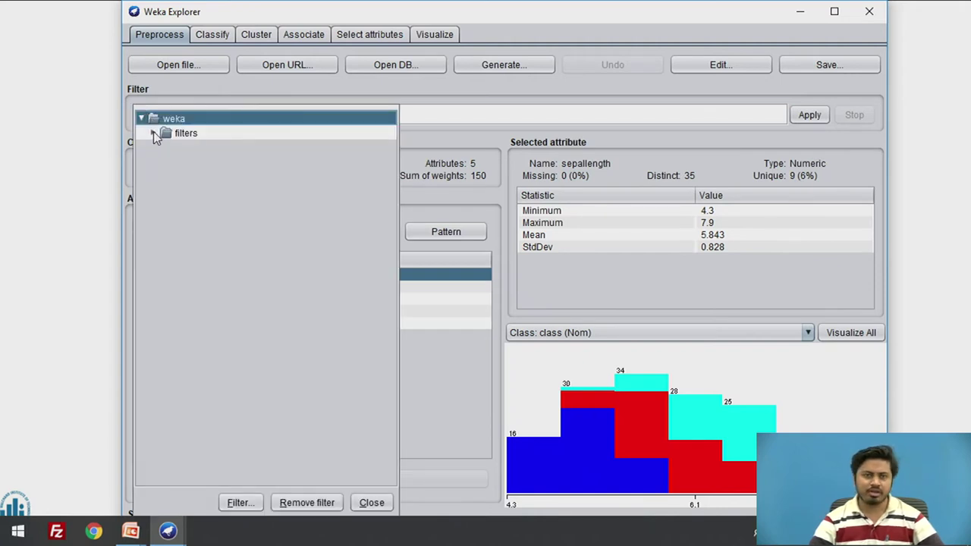
Browse the supervised and unsupervised filter folders, then dismiss the chooser leaving Filter as None.
left_click(154, 135)
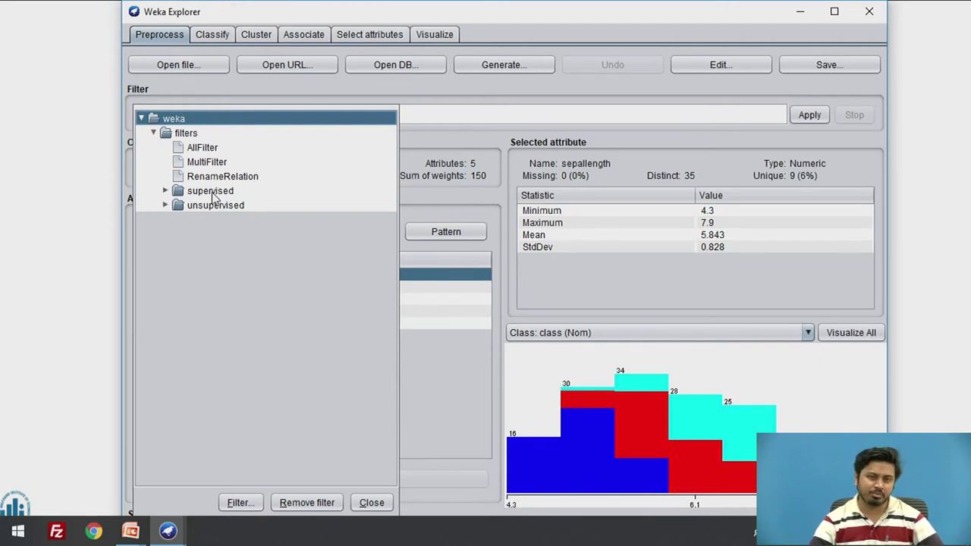
left_click(166, 191)
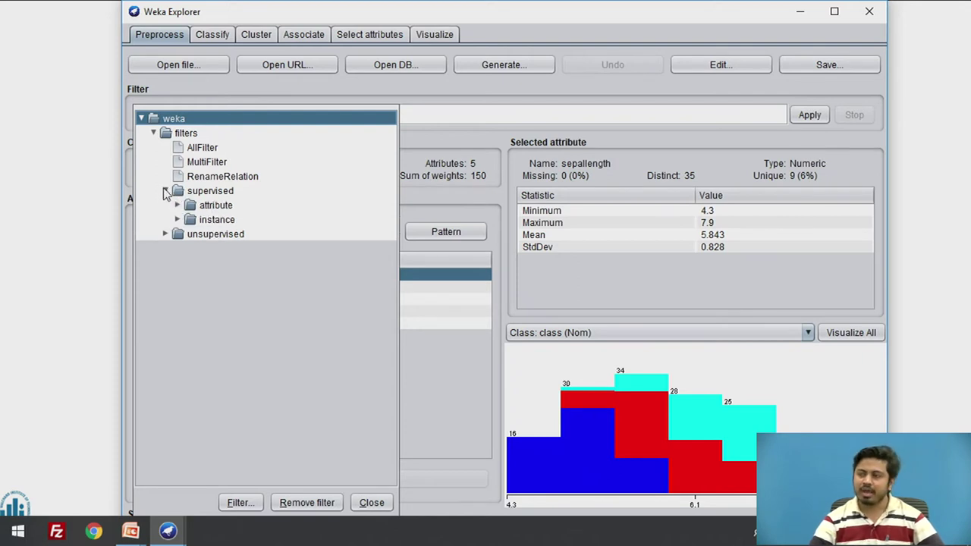
left_click(165, 191)
left_click(166, 206)
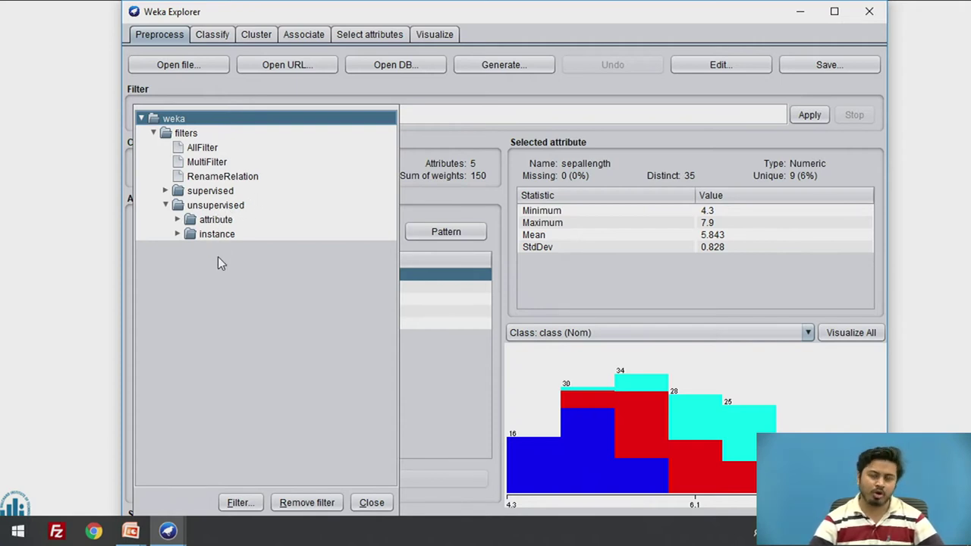
left_click(165, 190)
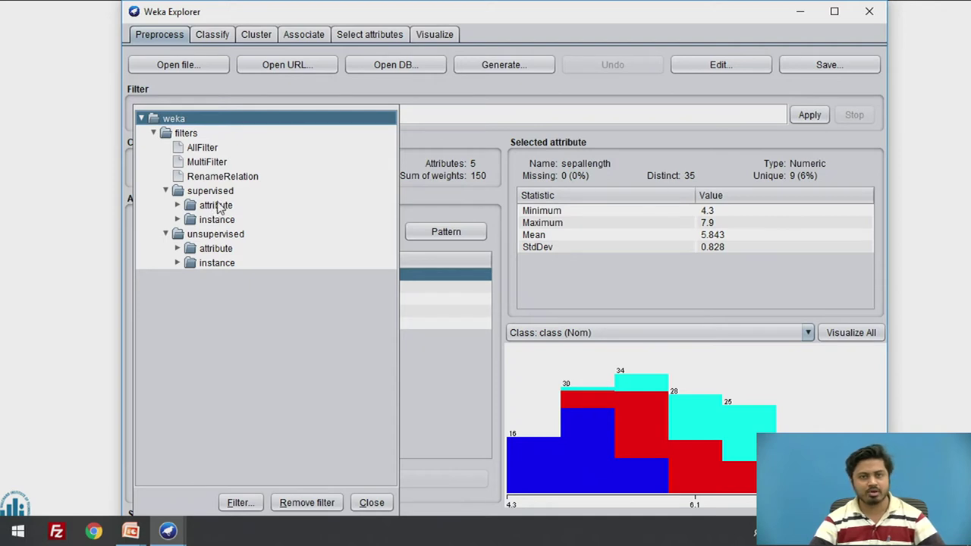
left_click(177, 205)
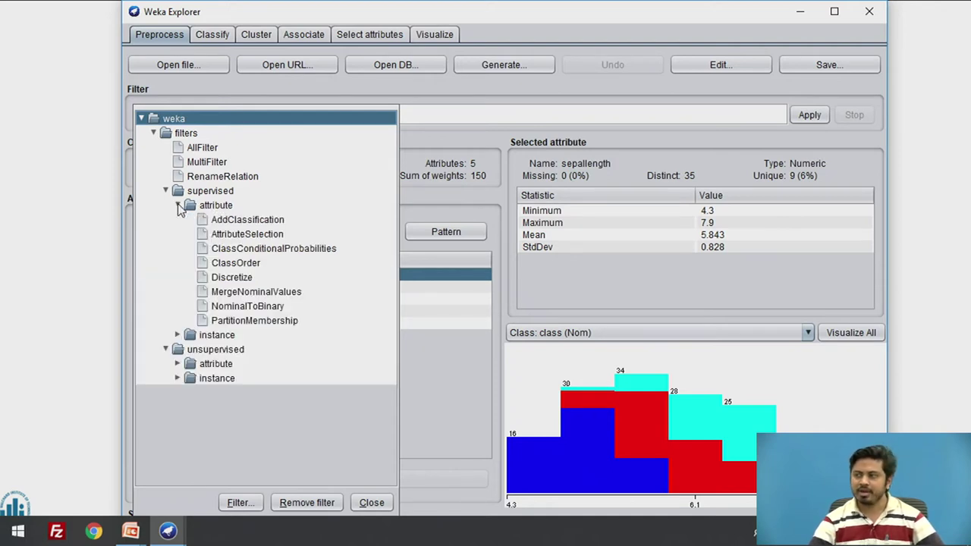
key("Escape")
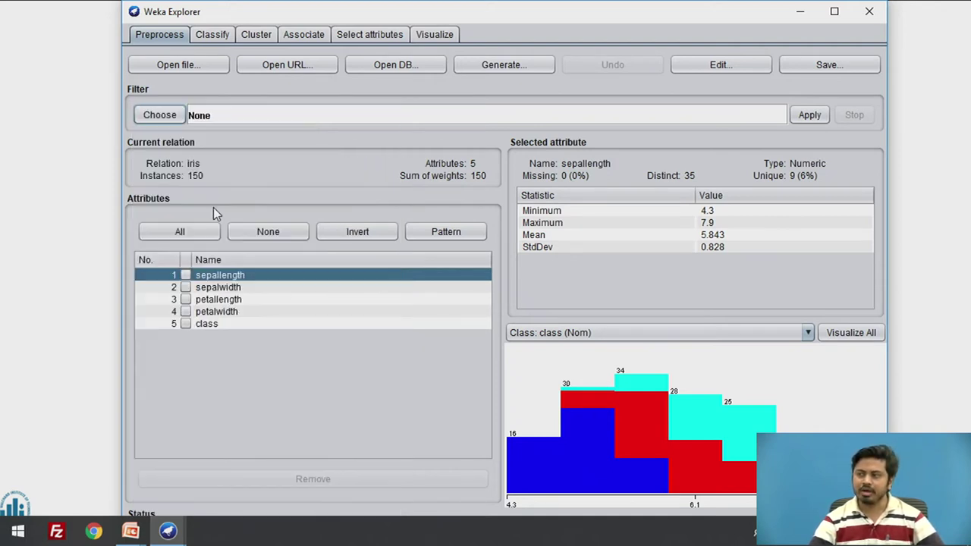
left_click(160, 115)
left_click(155, 135)
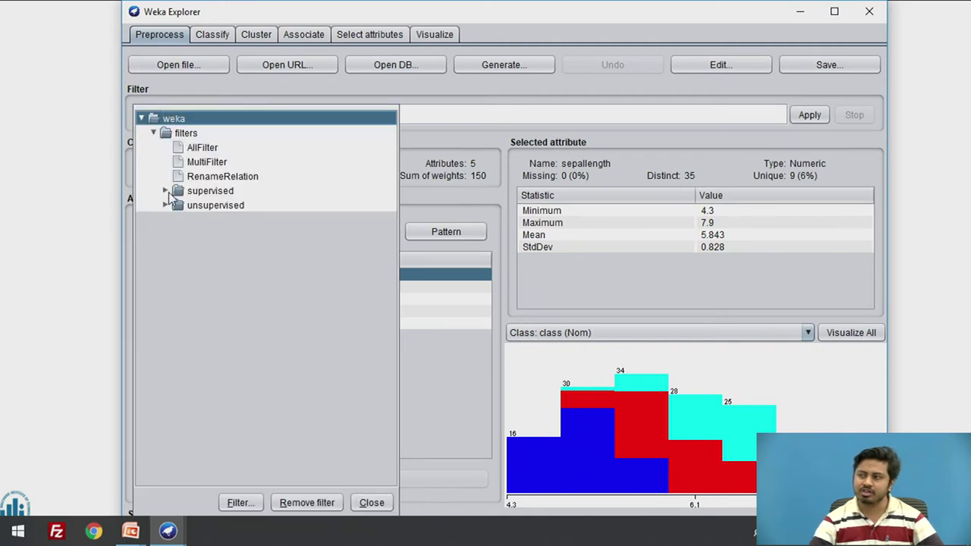
left_click(166, 192)
left_click(181, 205)
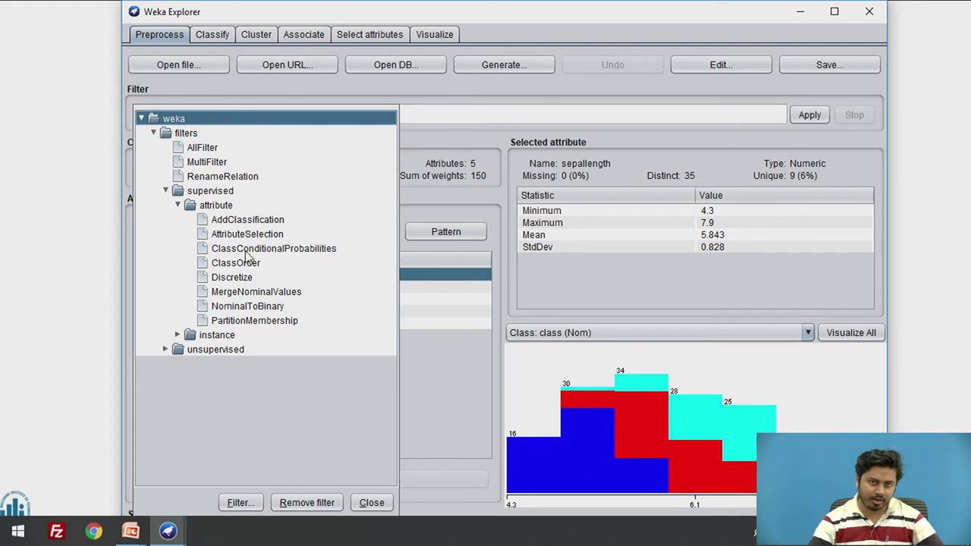
left_click(179, 335)
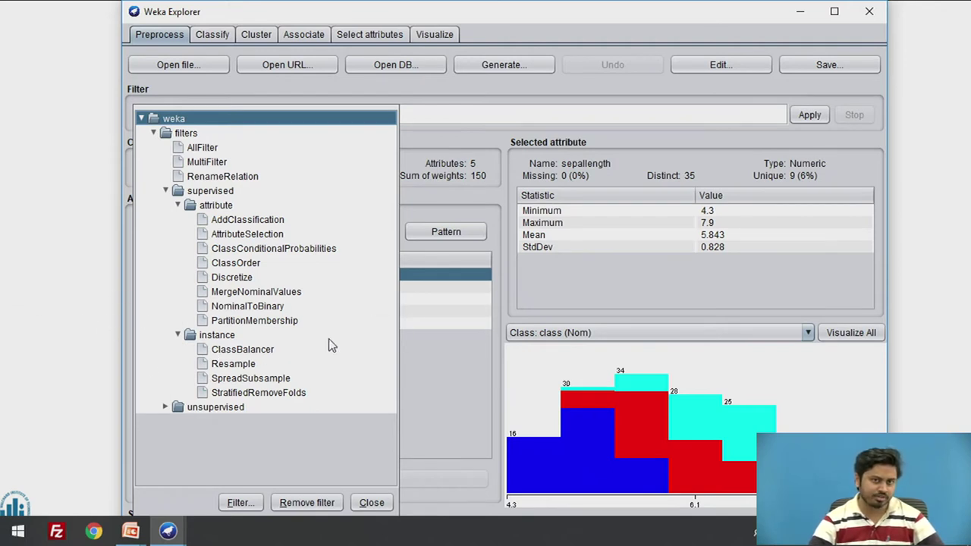
left_click(178, 335)
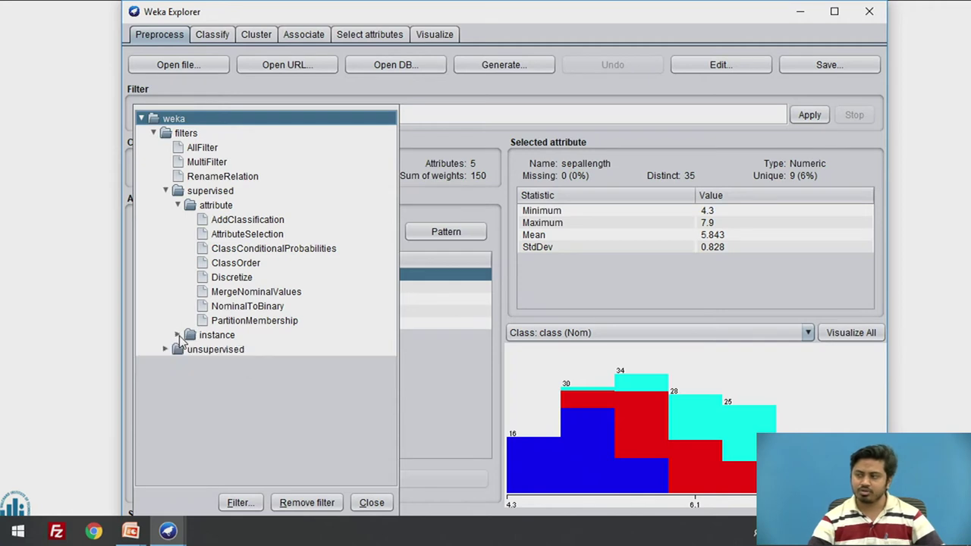
left_click(178, 205)
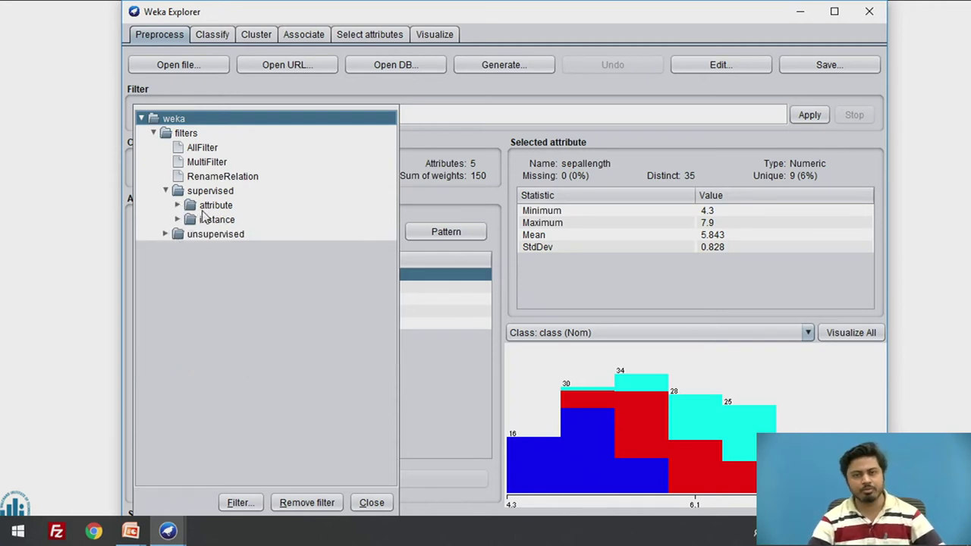
left_click(165, 234)
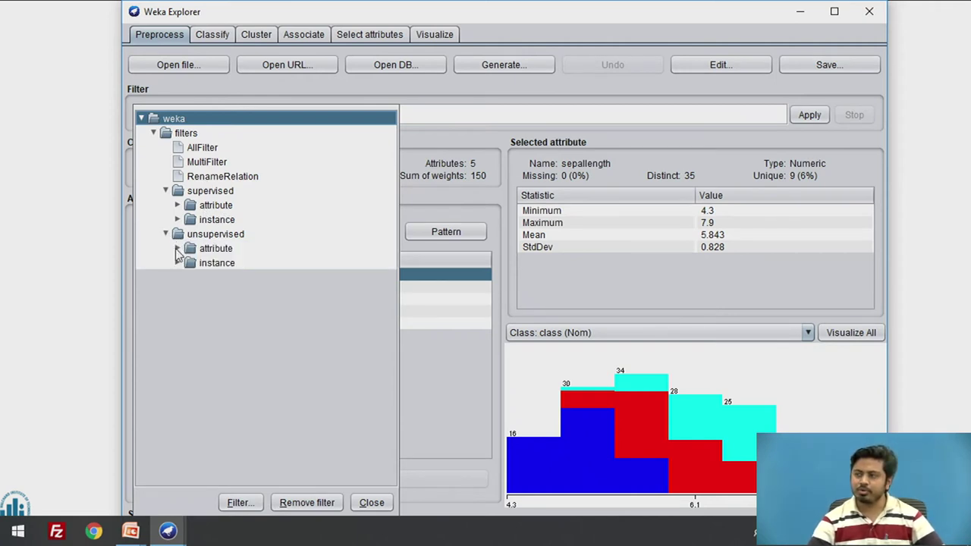
left_click(178, 249)
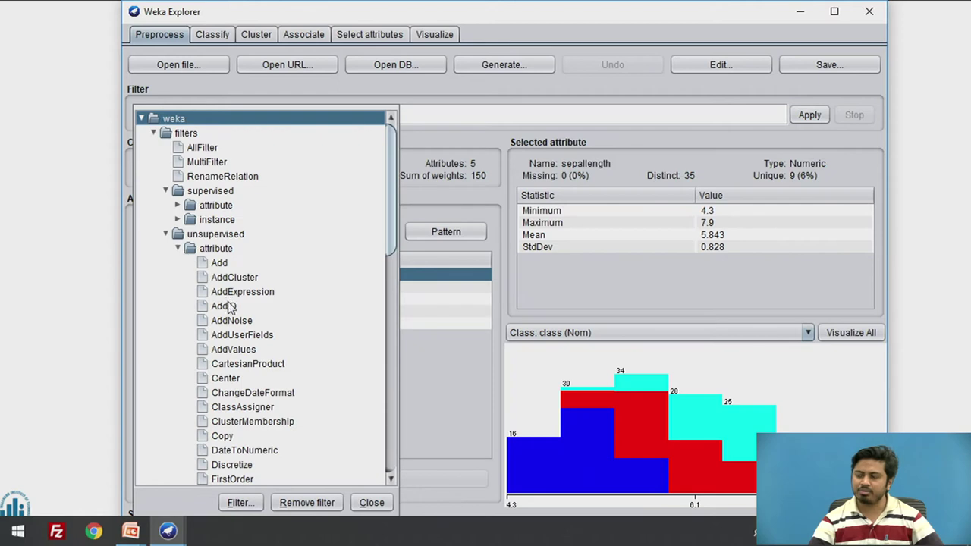
scroll(229, 307, "down", 2)
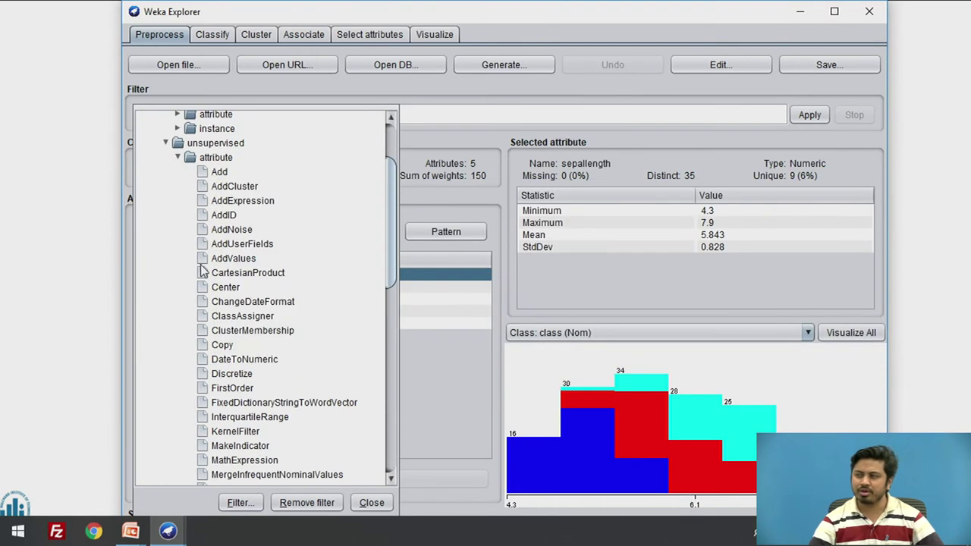
mouse_move(195, 458)
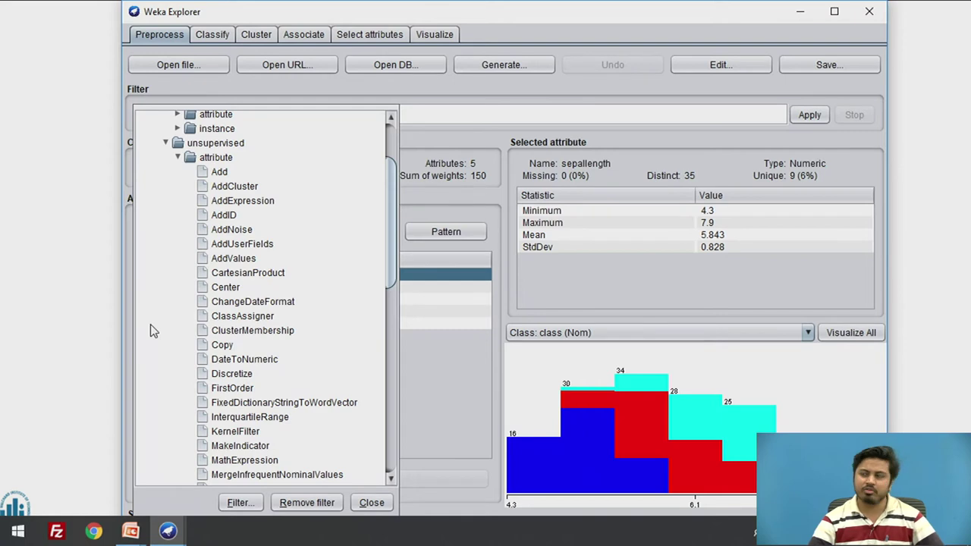
scroll(262, 337, "down", 2)
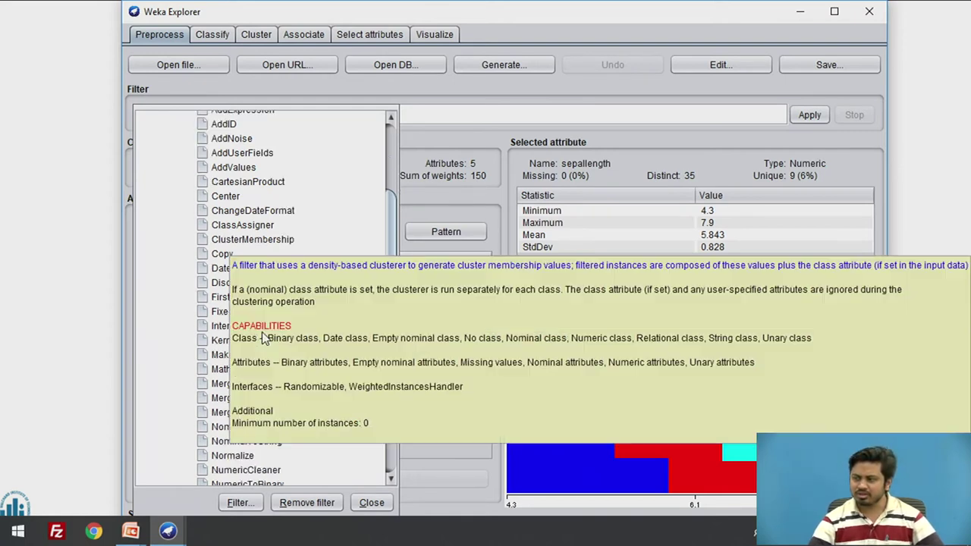
scroll(184, 270, "up", 2)
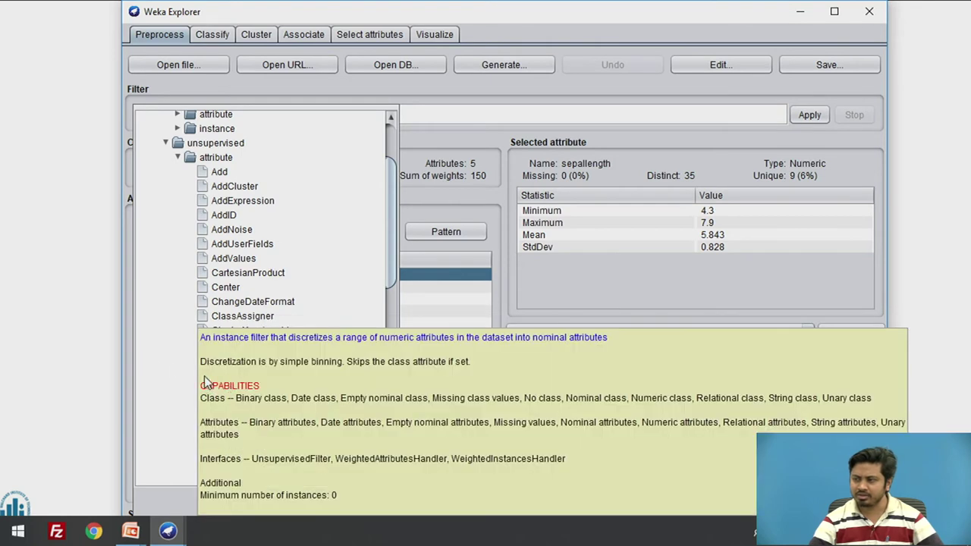
scroll(155, 387, "down", 1)
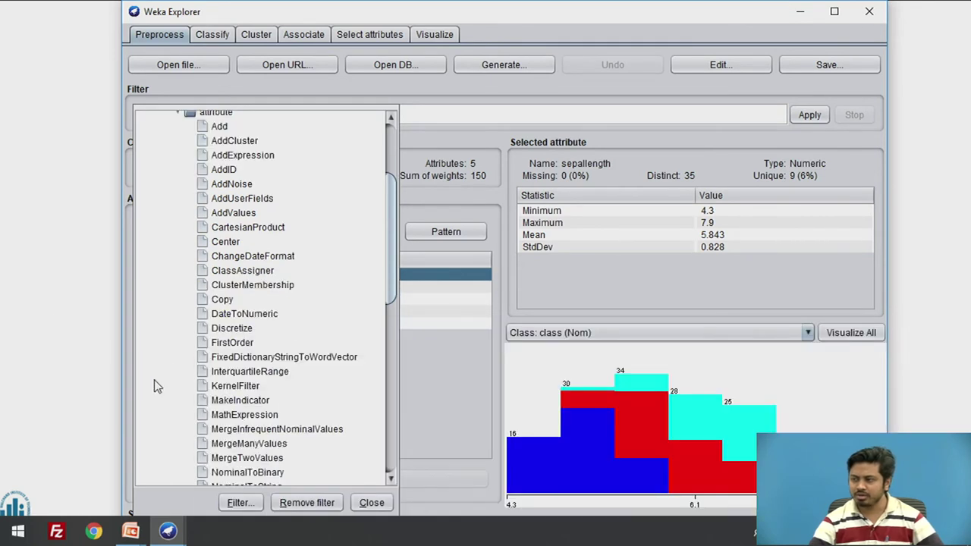
scroll(154, 387, "down", 2)
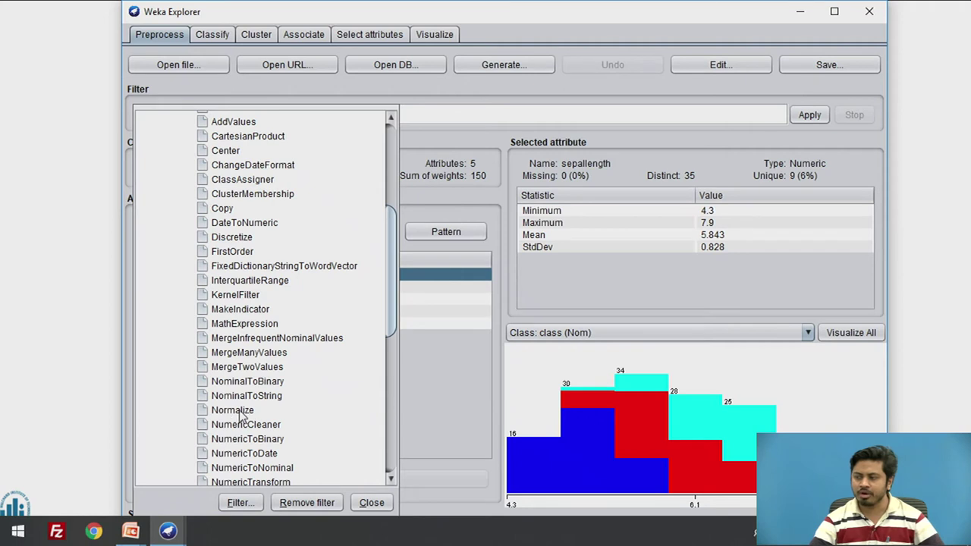
mouse_move(241, 416)
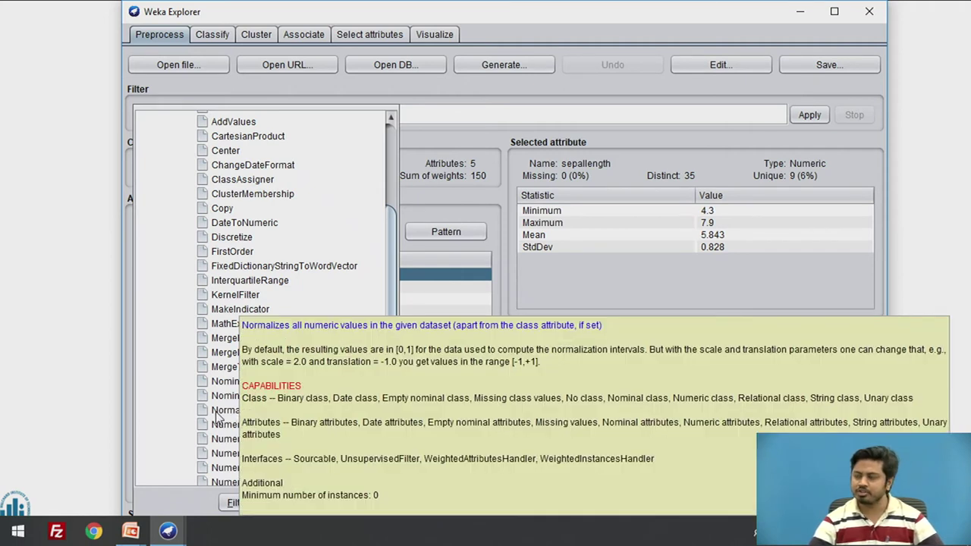
scroll(184, 408, "down", 9)
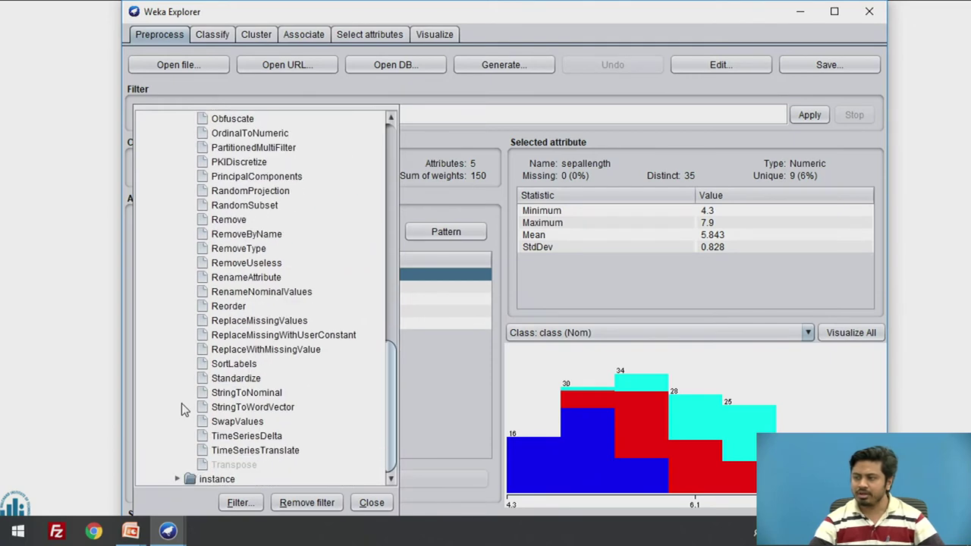
left_click(210, 347)
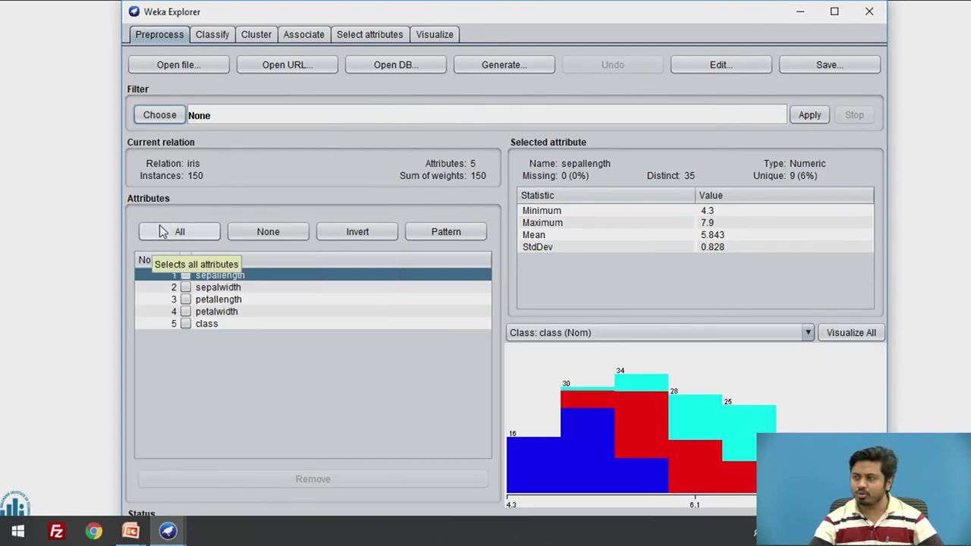
left_click(148, 115)
left_click(154, 136)
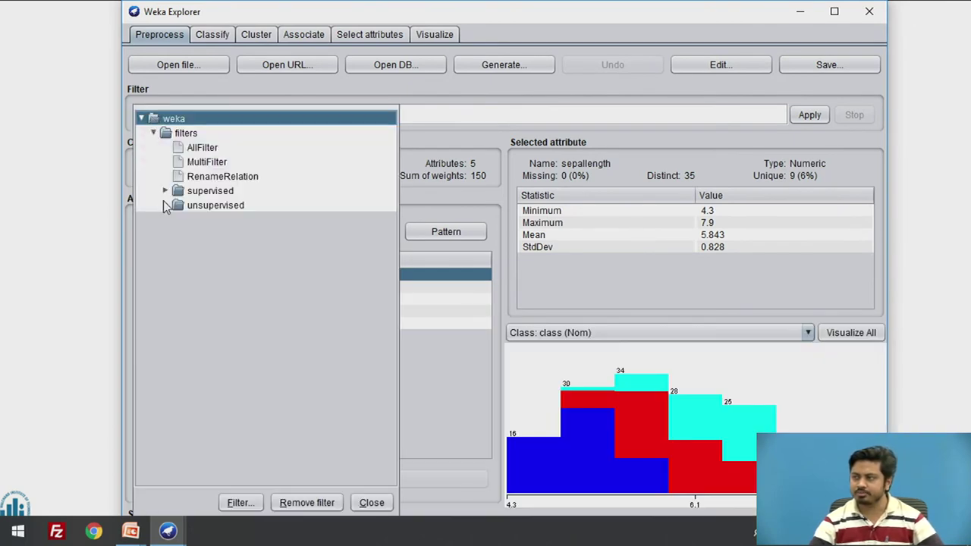
left_click(165, 206)
left_click(178, 234)
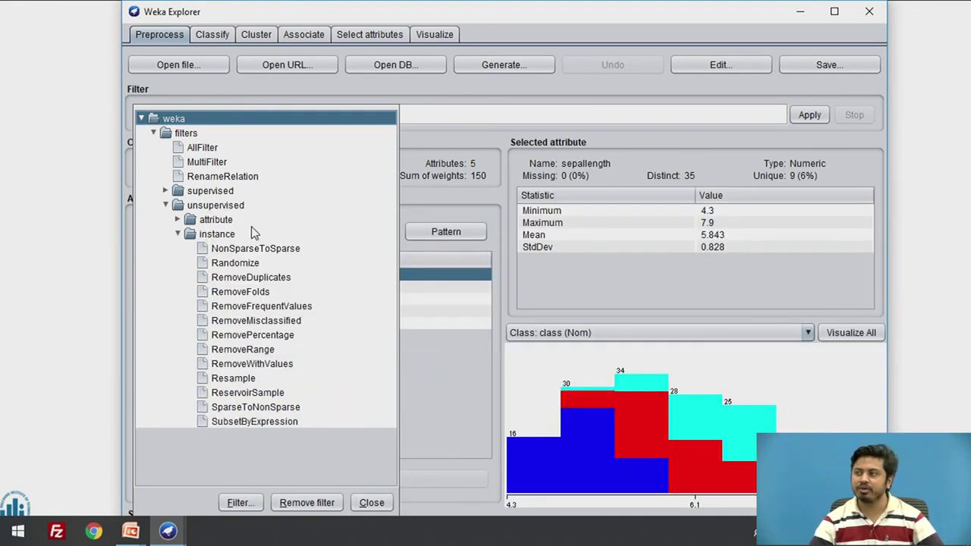
left_click(141, 118)
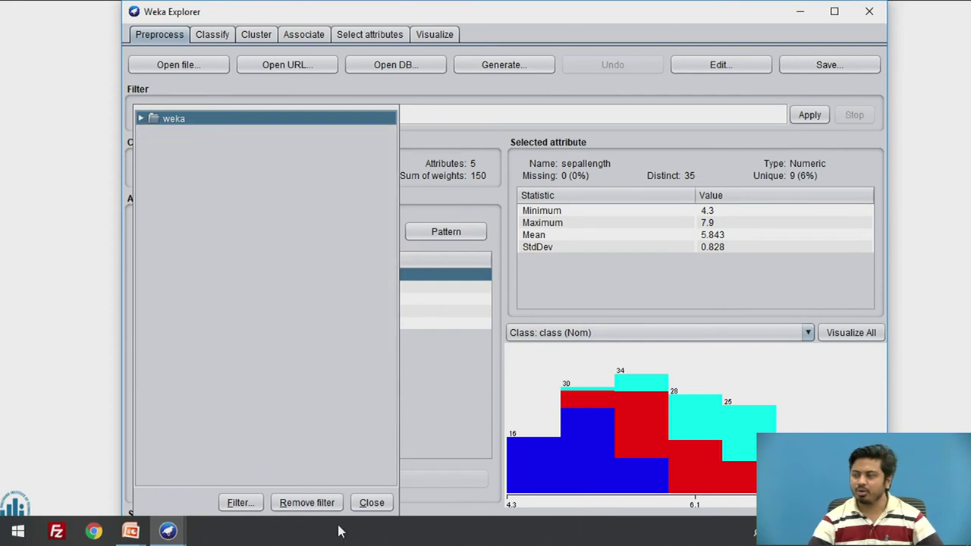
left_click(371, 503)
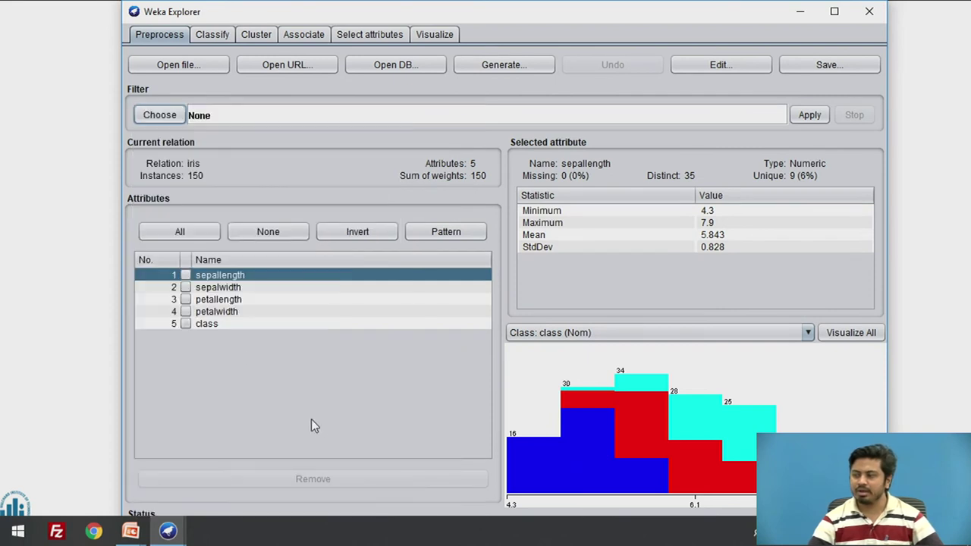
Visit the Classify tab and glance at the classifier list without changing it.
left_click(214, 35)
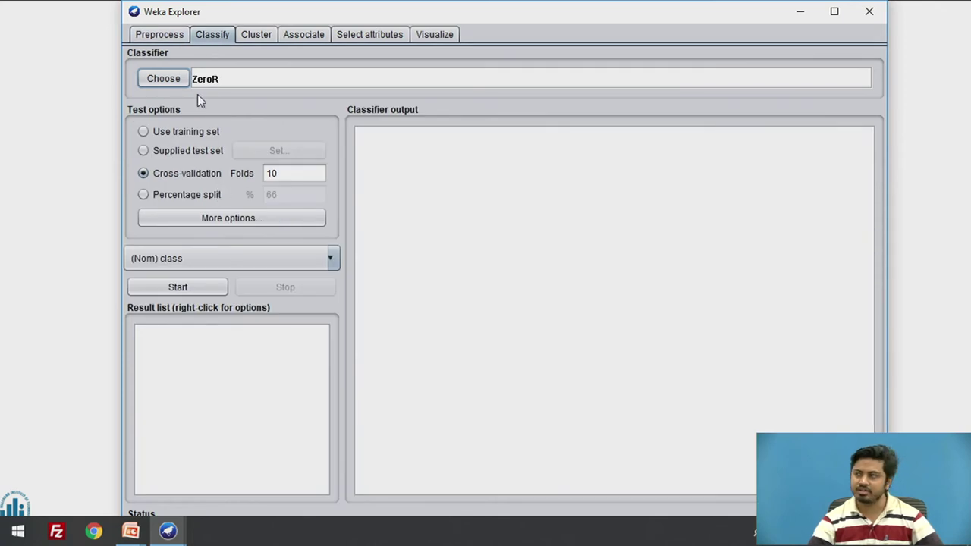
left_click(161, 79)
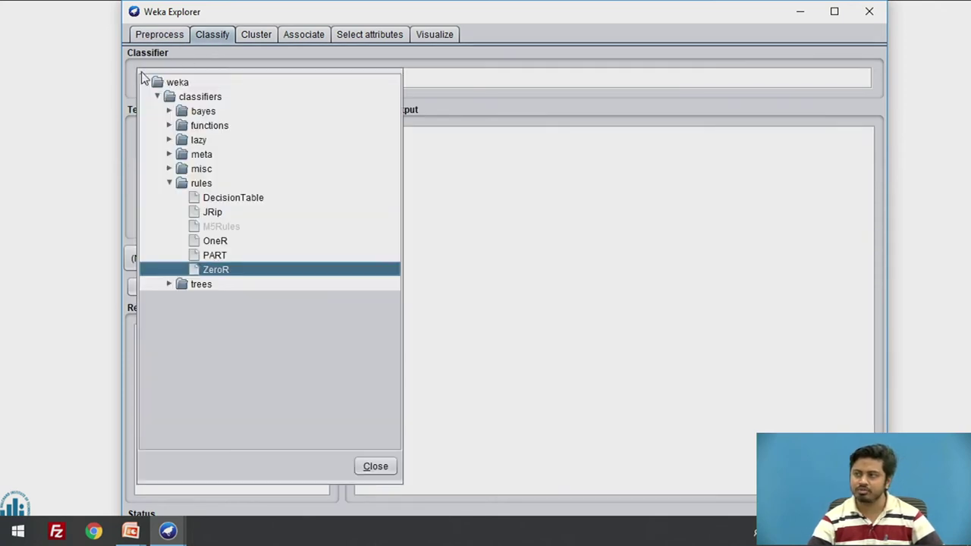
left_click(257, 35)
Look over the Cluster, Associate, Select attributes and Visualize tabs, then close Explorer.
left_click(259, 36)
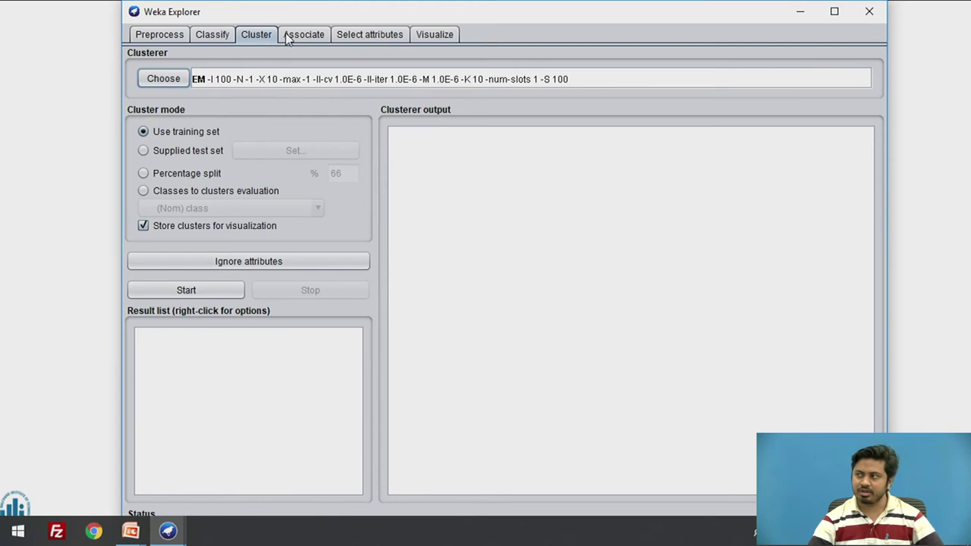
left_click(290, 35)
left_click(370, 35)
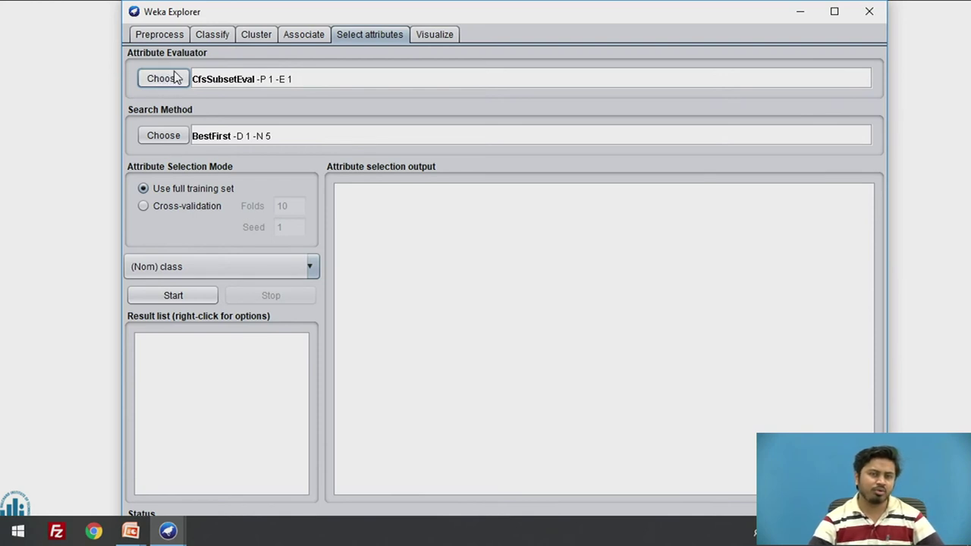
left_click(436, 36)
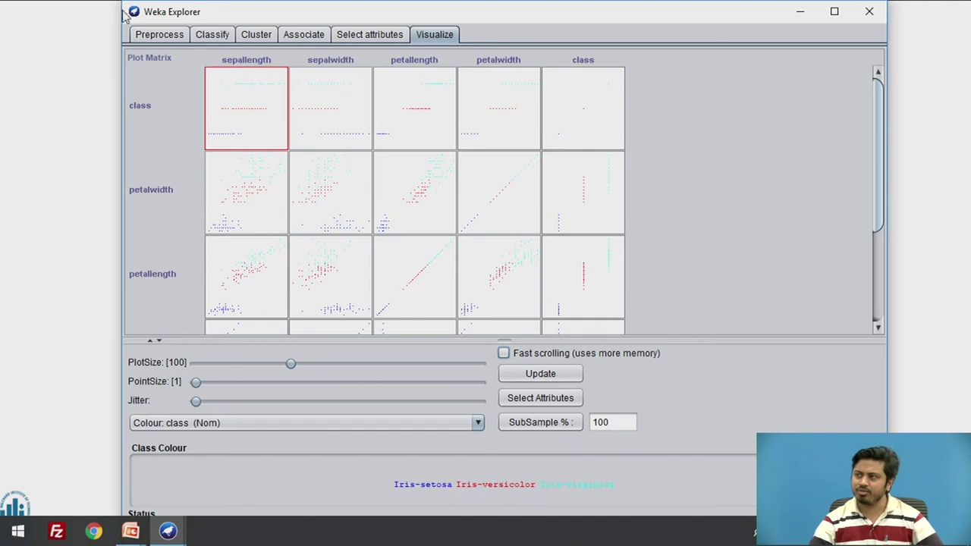
left_click(870, 12)
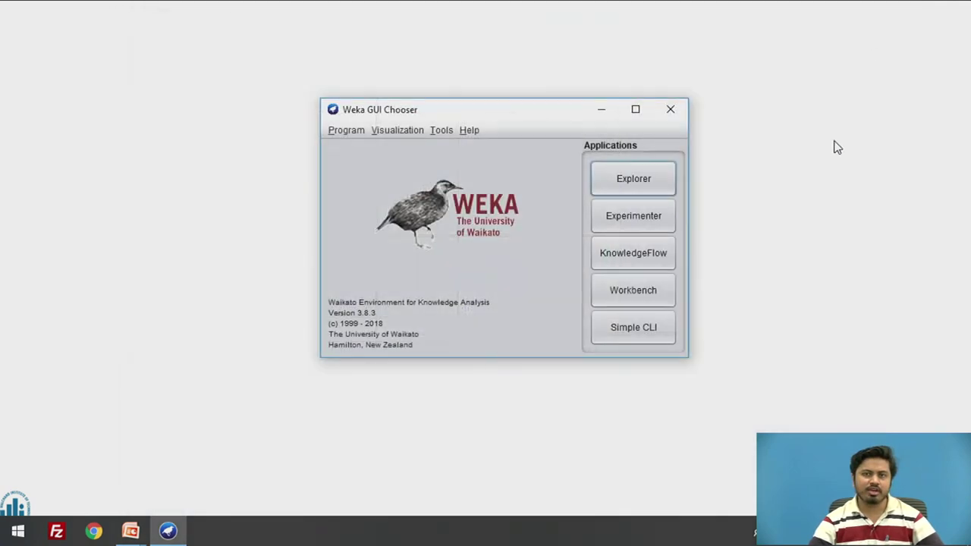
left_click(626, 217)
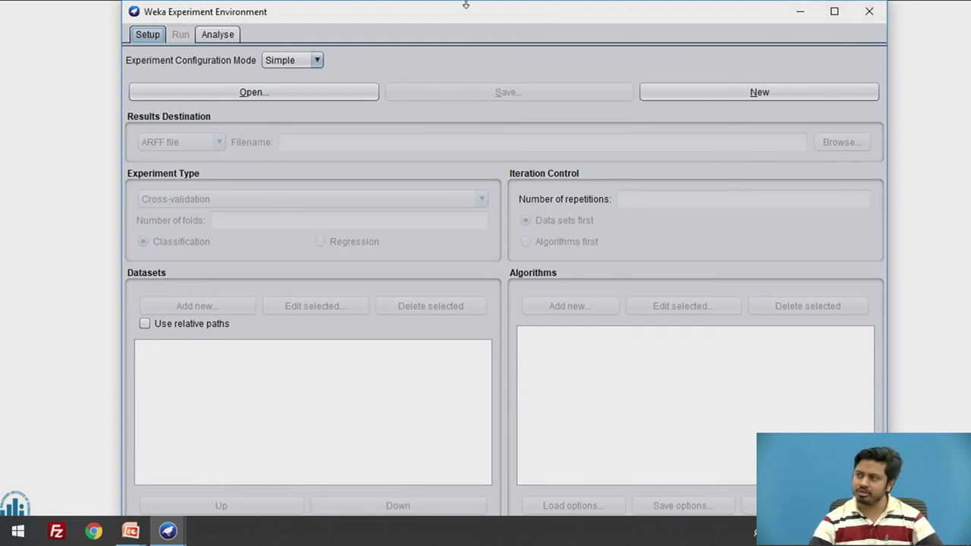
left_click(870, 11)
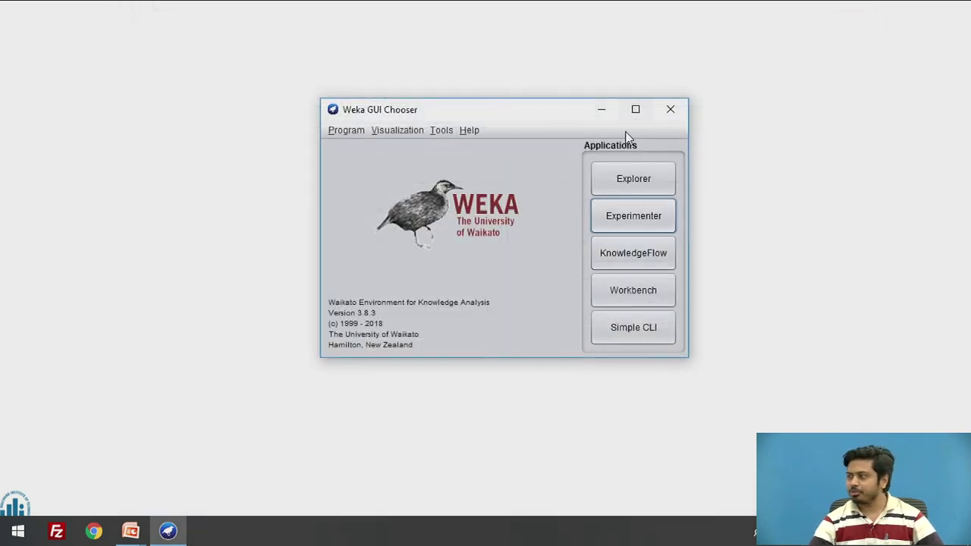
Launch KnowledgeFlow and place an ArffLoader from DataSources on the canvas.
left_click(623, 252)
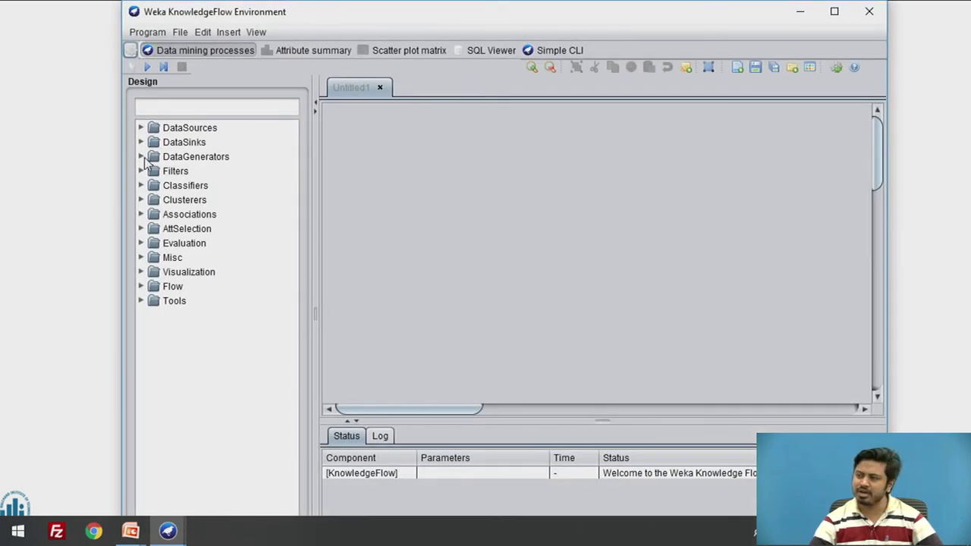
left_click(140, 128)
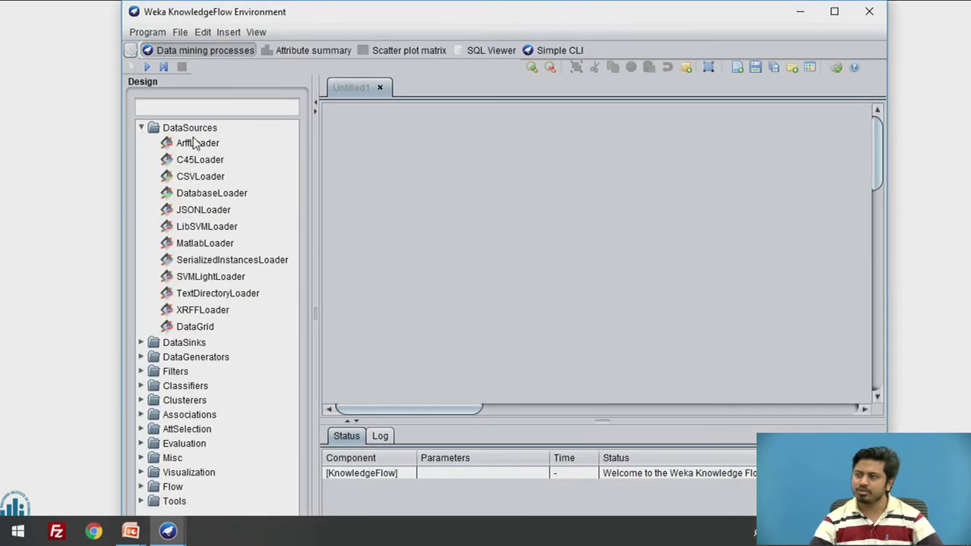
left_click(195, 144)
left_click(418, 148)
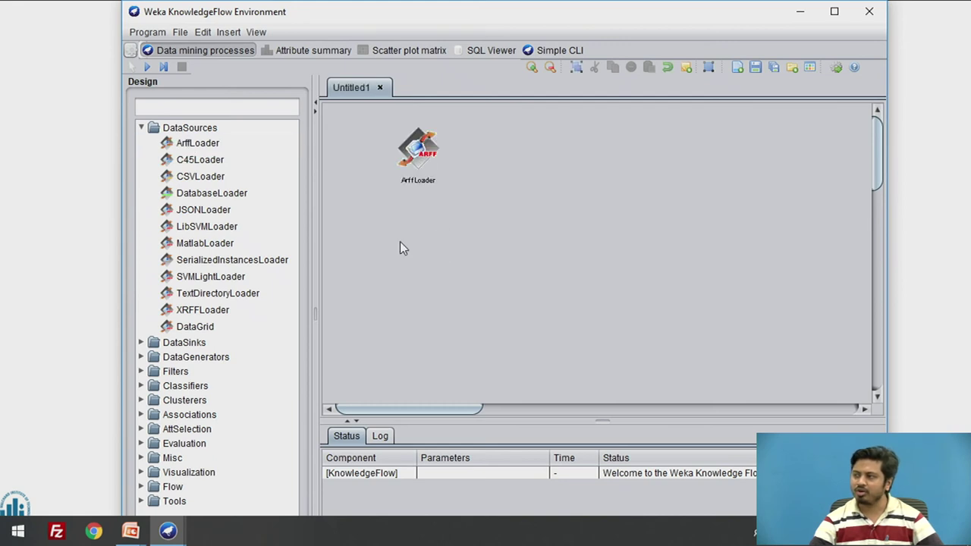
Place an AddID filter from Filters > unsupervised > attribute on the canvas.
left_click(140, 371)
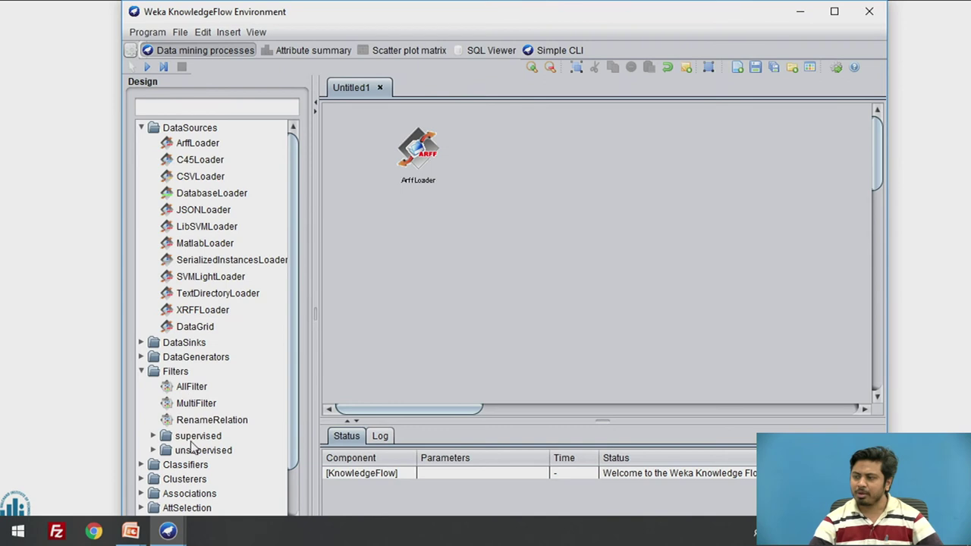
left_click(153, 450)
scroll(159, 455, "down", 2)
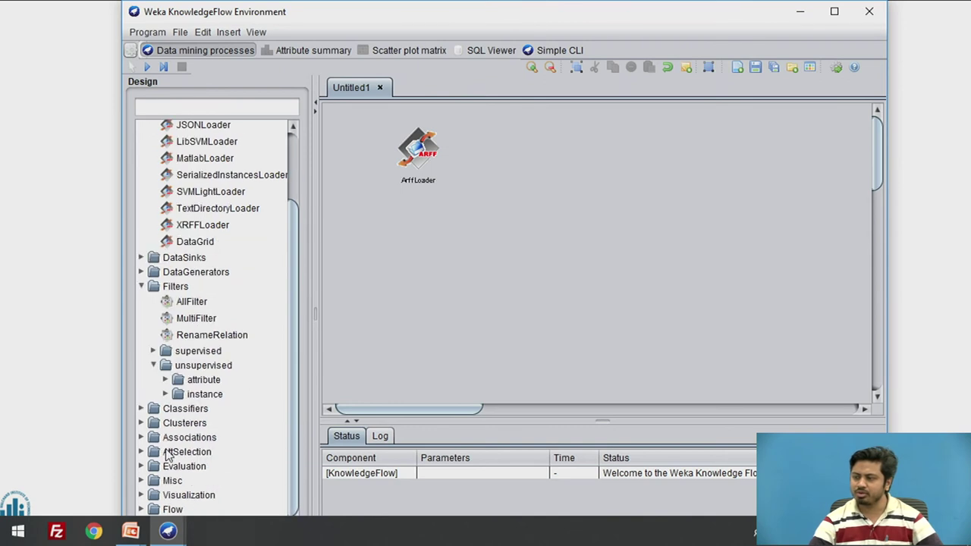
left_click(165, 381)
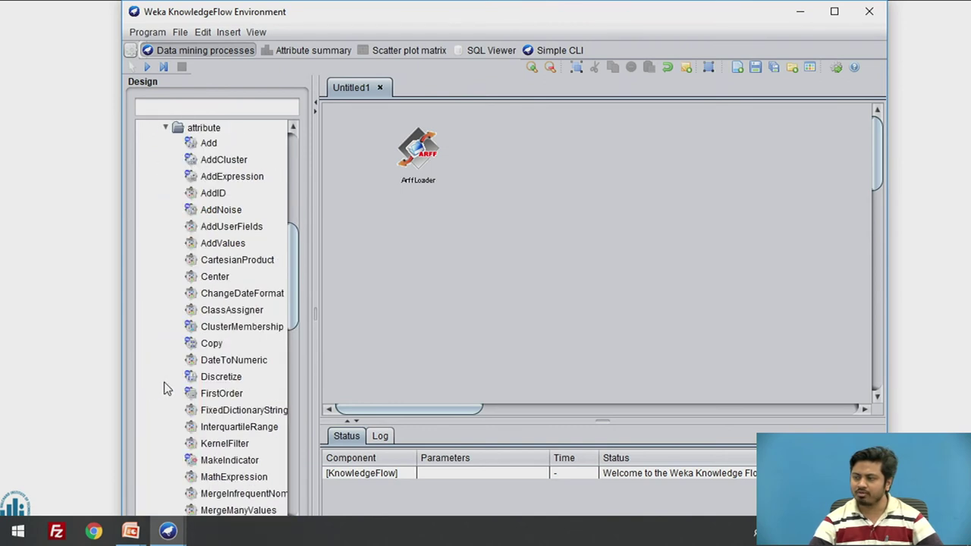
left_click(216, 193)
left_click(485, 220)
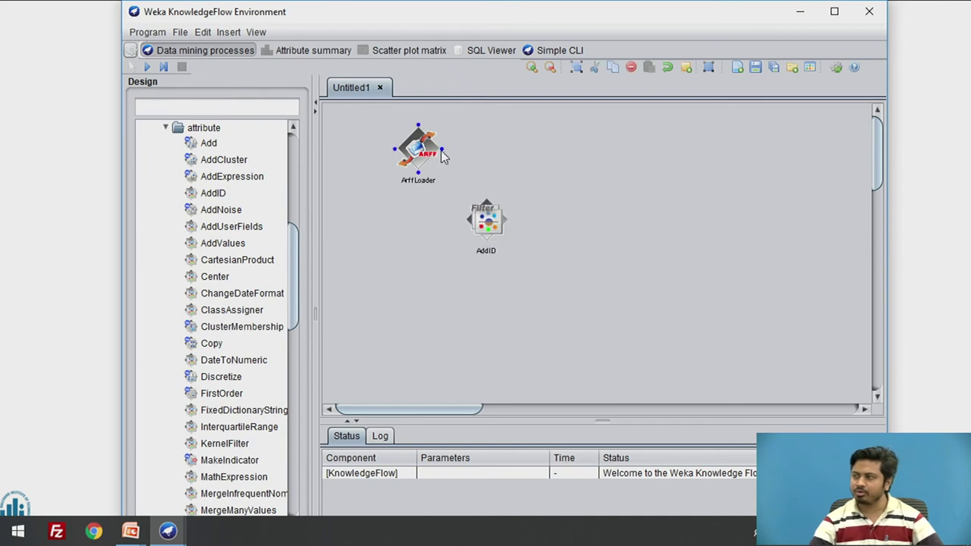
Arrange the ArffLoader beside the AddID filter, then close KnowledgeFlow without saving.
left_click_drag(443, 157, 397, 230)
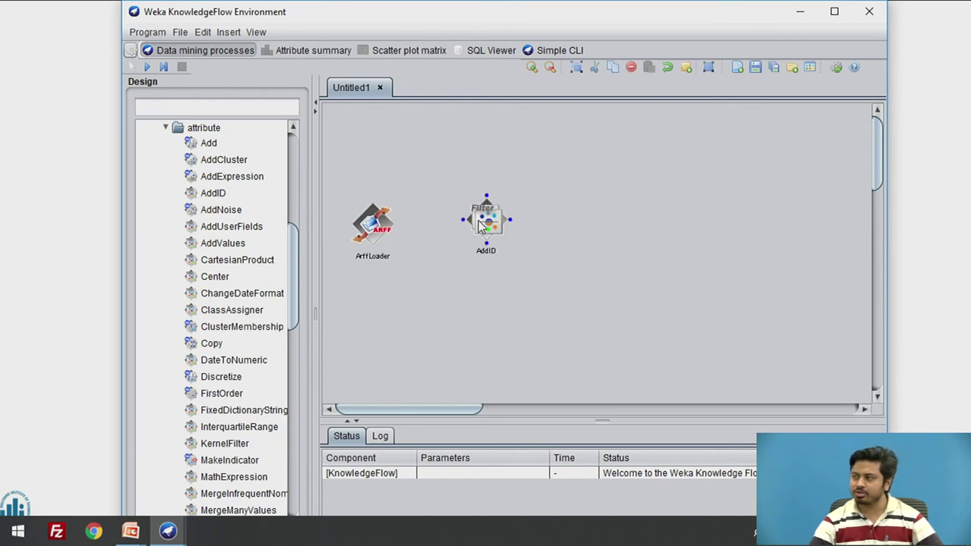
left_click_drag(466, 226, 480, 195)
left_click(432, 307)
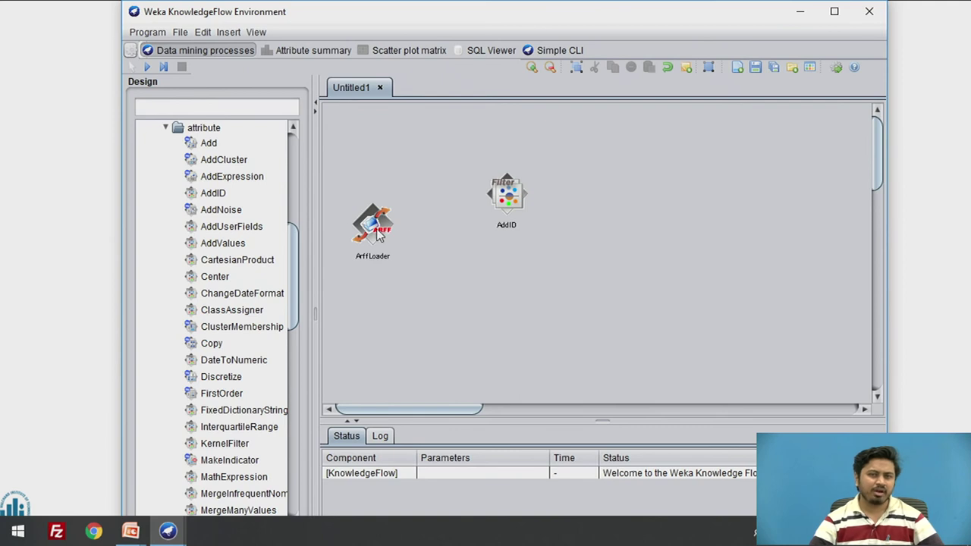
left_click_drag(385, 237, 426, 207)
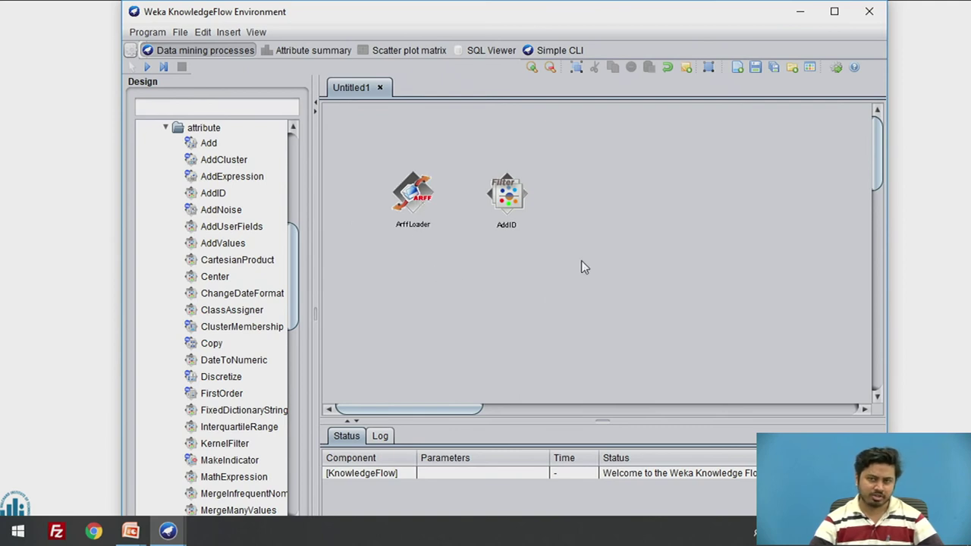
left_click(869, 11)
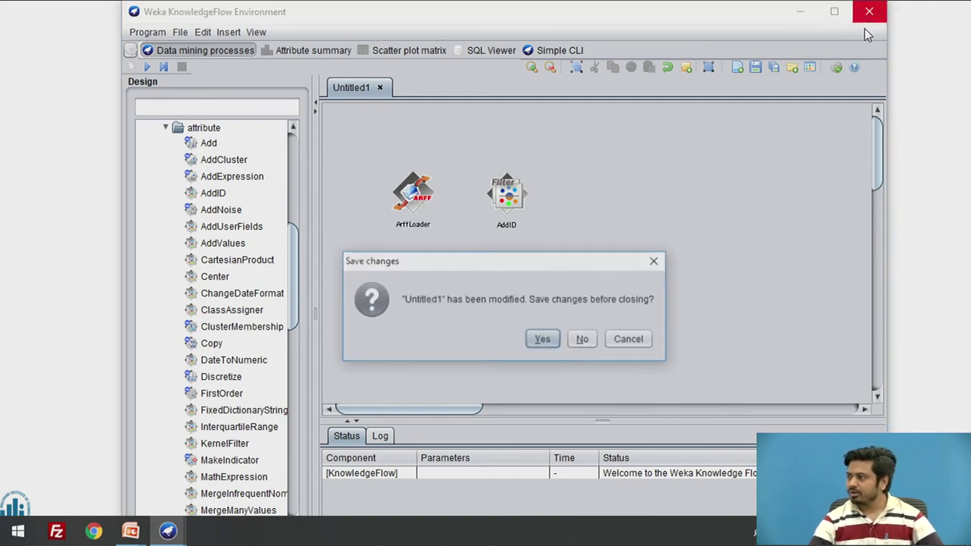
left_click(578, 341)
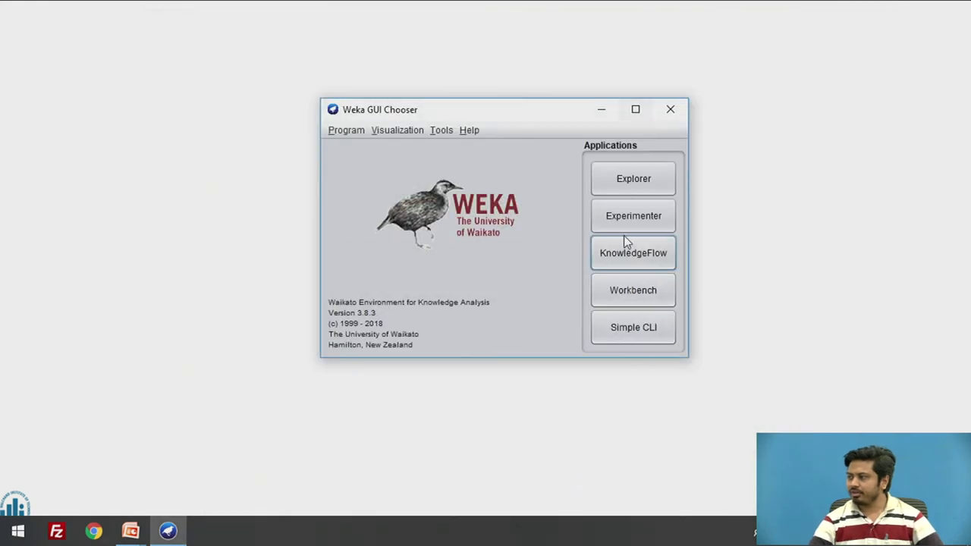
left_click(624, 292)
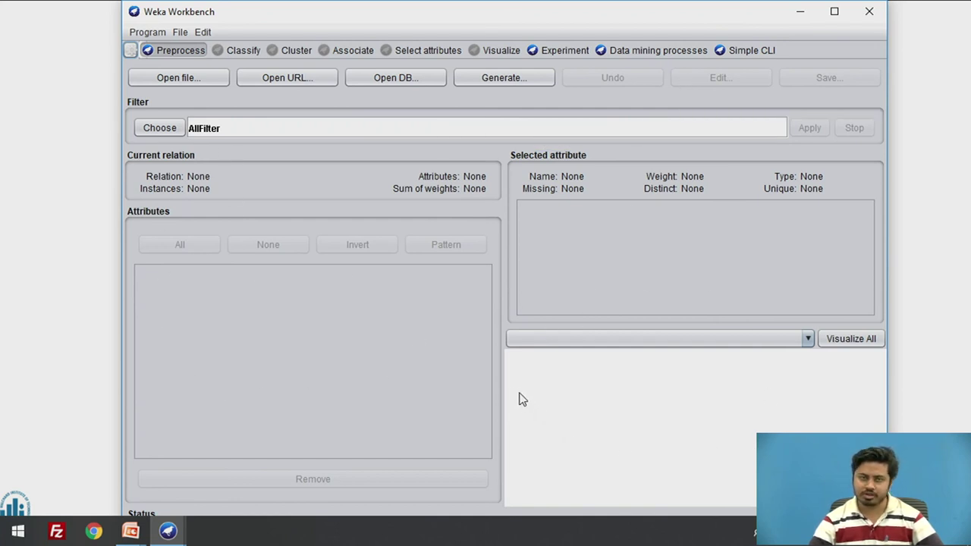
left_click(869, 12)
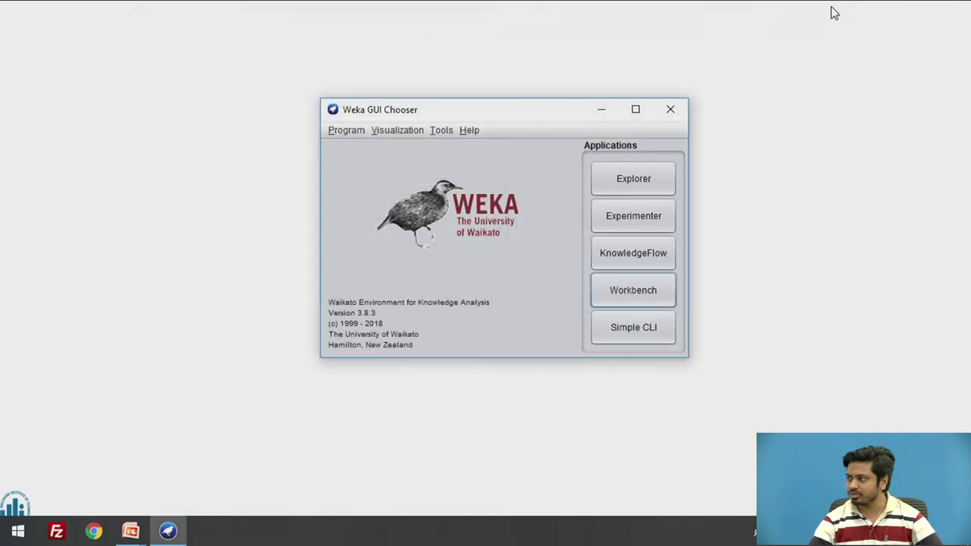
left_click(635, 328)
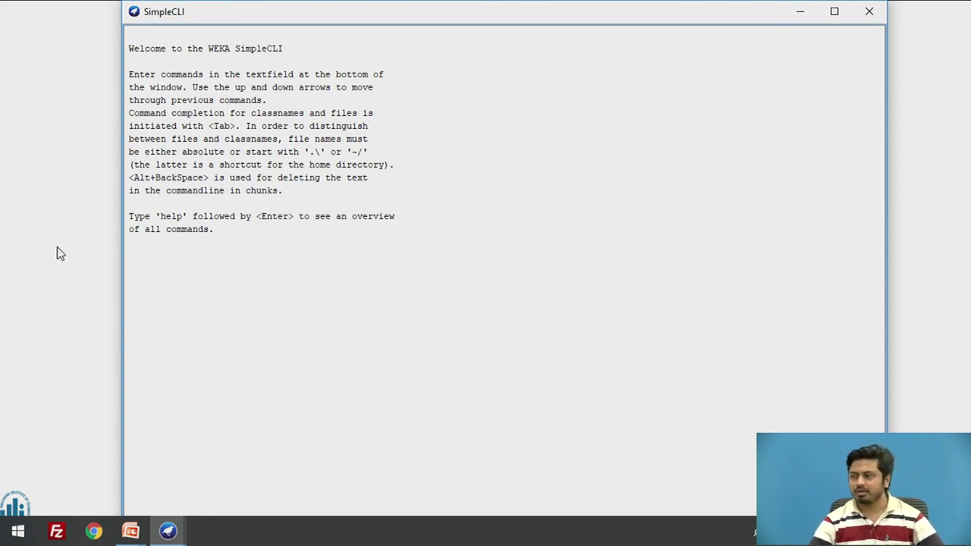
left_click(870, 12)
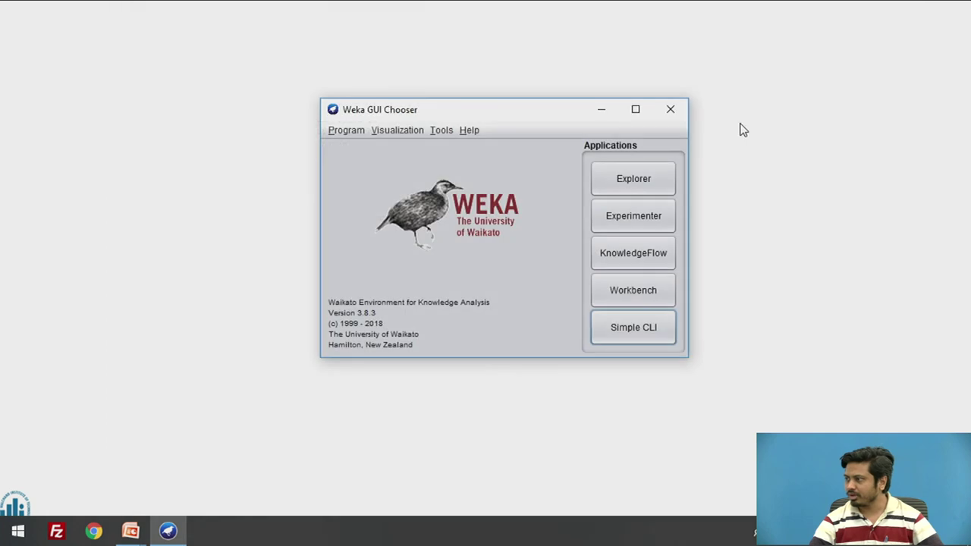